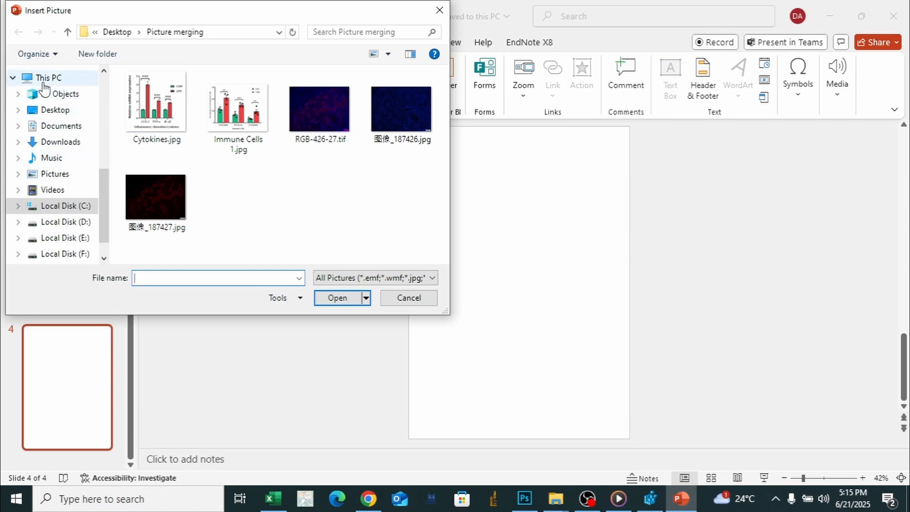
- Browse through the Desktop to open the Picture merging folder
click(68, 33)
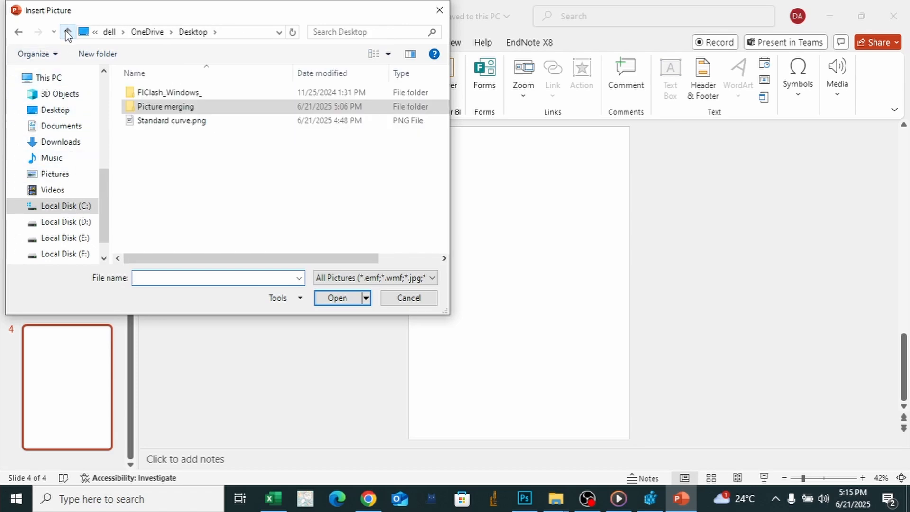
click(68, 33)
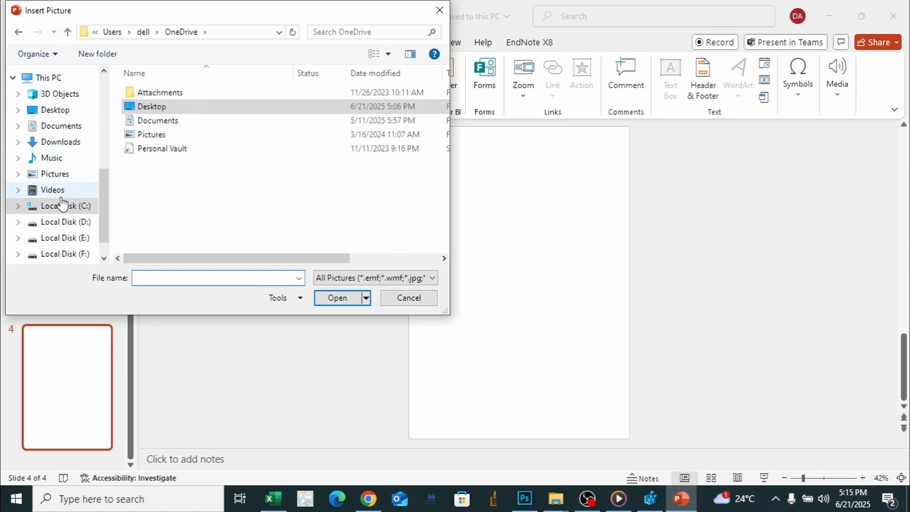
click(61, 113)
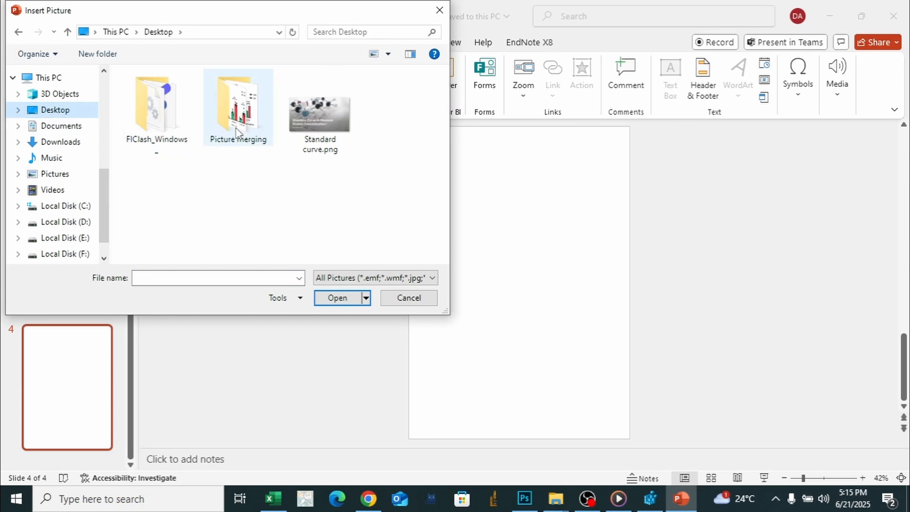
click(237, 142)
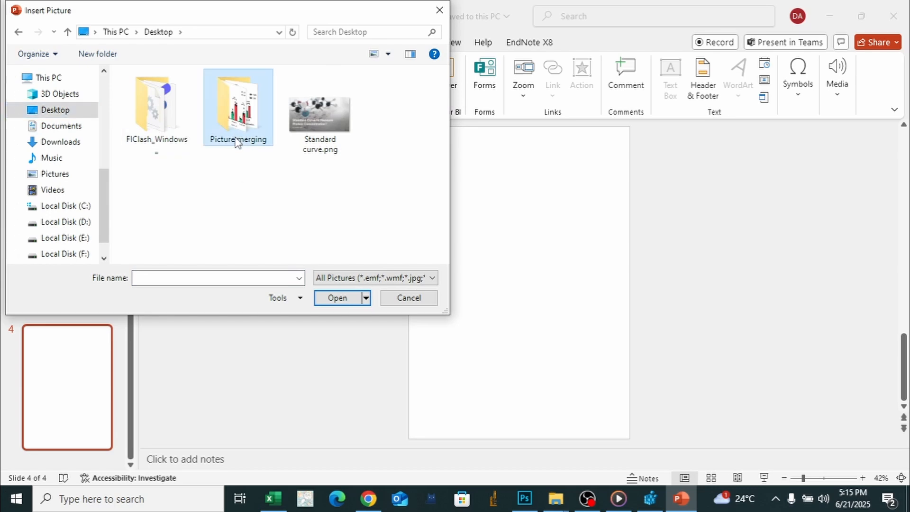
double_click(237, 142)
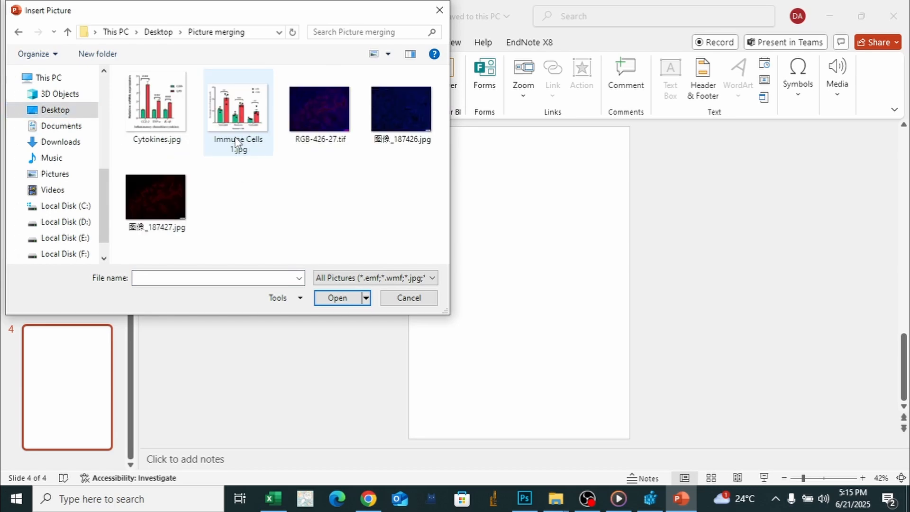
- Insert the pictures RGB-426-27.tif, 图像_187426.jpg and 图像_187427.jpg together on slide 4
click(184, 214)
ctrl+click(328, 127)
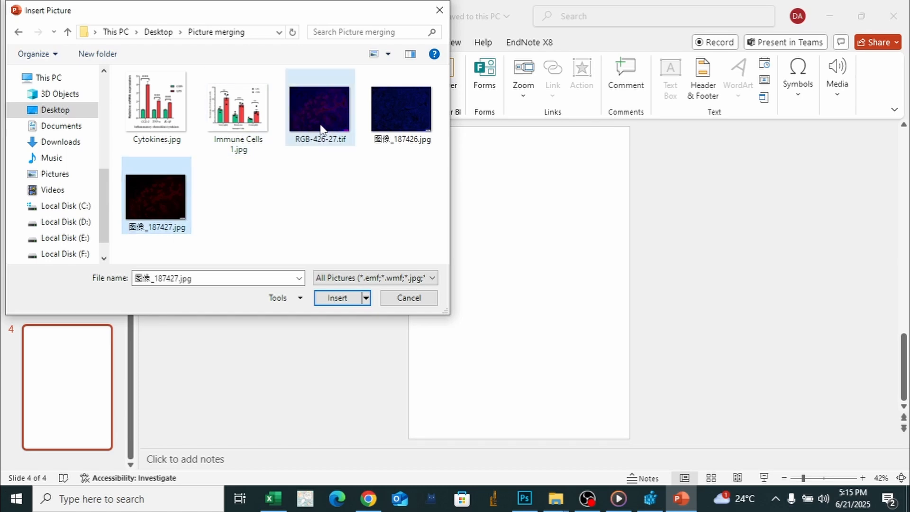
ctrl+click(376, 129)
click(339, 298)
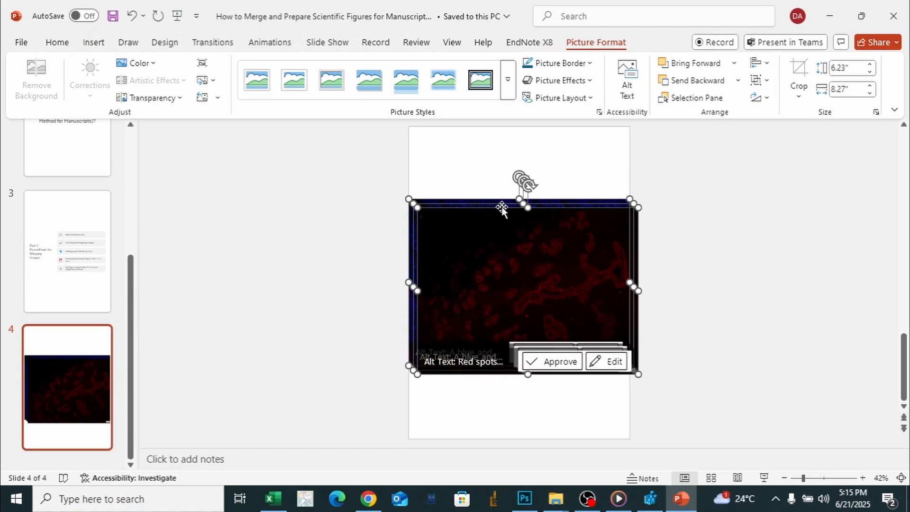
- Scale the three stacked pictures down together to about 5 inches wide and 3.77 inches high
drag(381, 184, 687, 396)
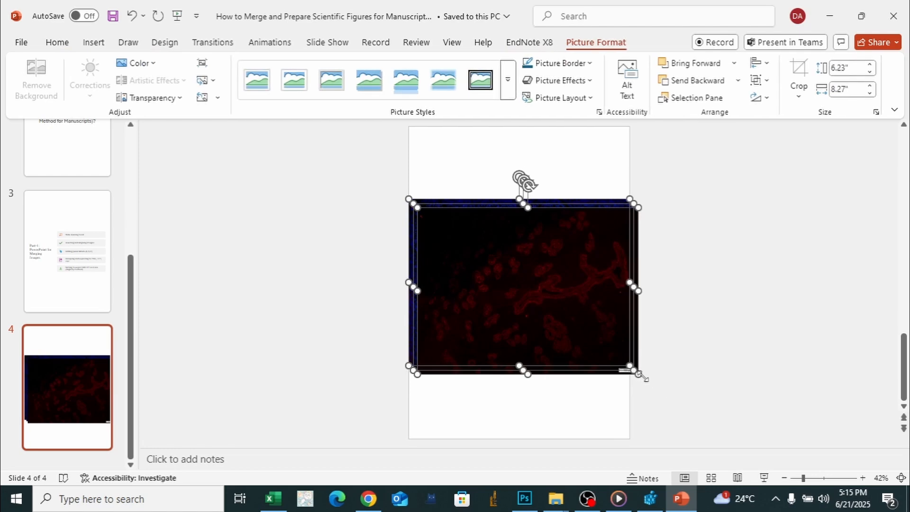
drag(633, 372, 523, 294)
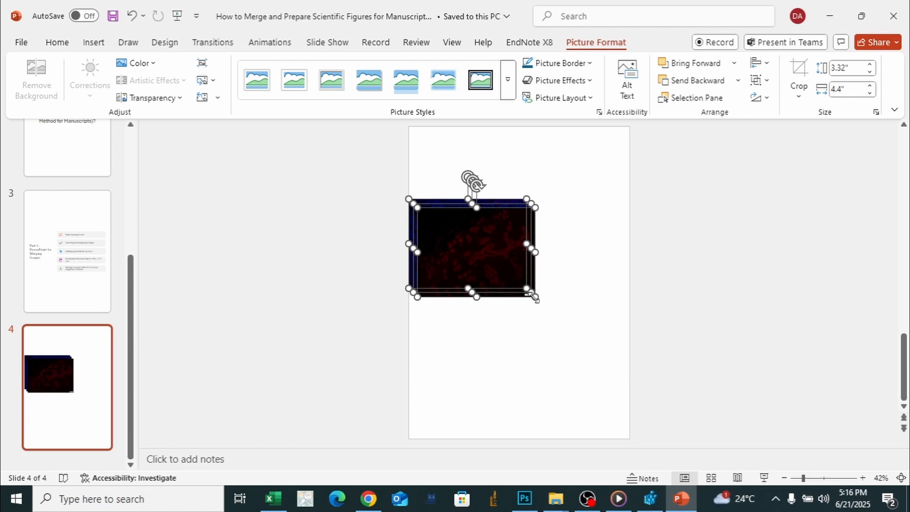
mouse_move(532, 297)
mouse_down()
mouse_move(486, 260)
mouse_move(545, 311)
mouse_up()
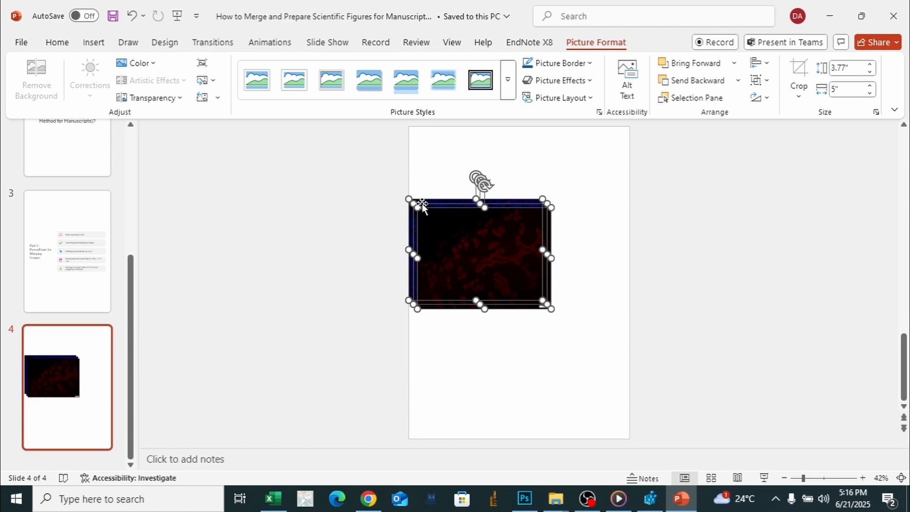
- Shrink all three selected pictures proportionally to about 3.7 inches wide and 2.79 inches high
key(alt)
scroll(439, 234, up, 5)
scroll(438, 234, down, 5)
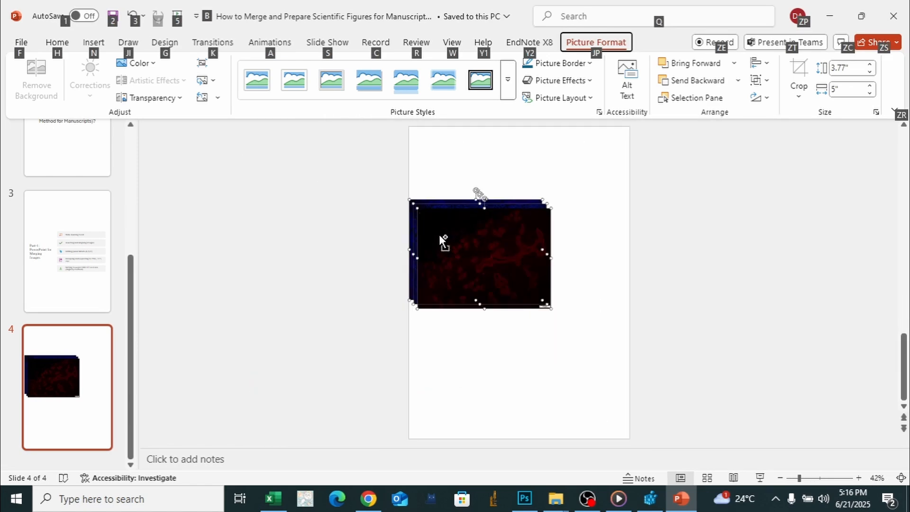
key(alt)
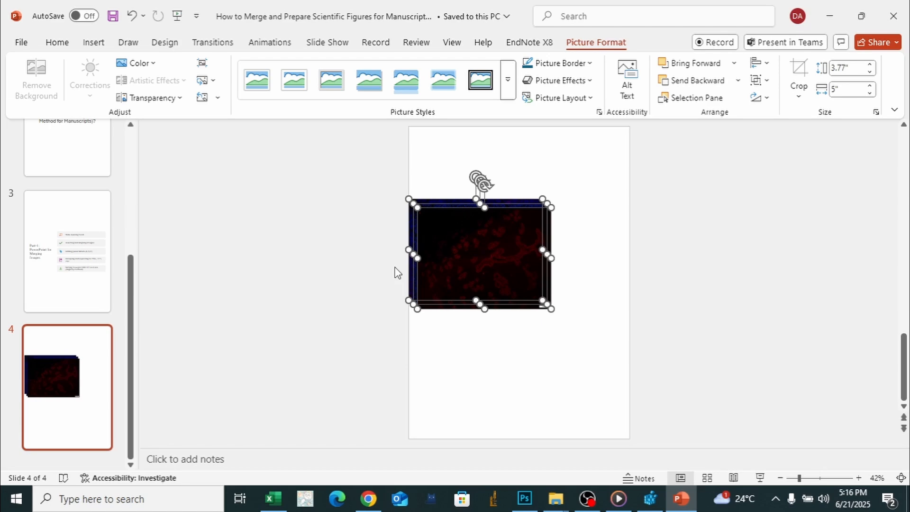
scroll(395, 272, up, 3)
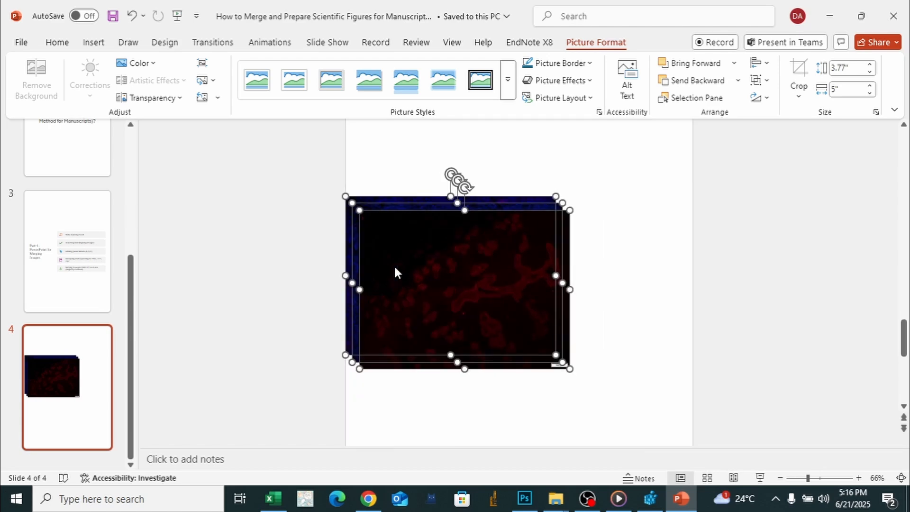
scroll(395, 272, up, 1)
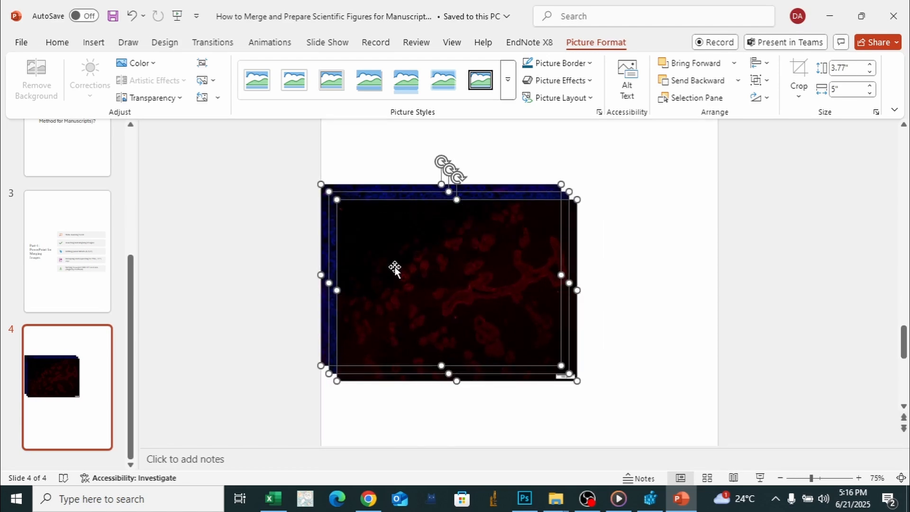
scroll(398, 268, up, 3)
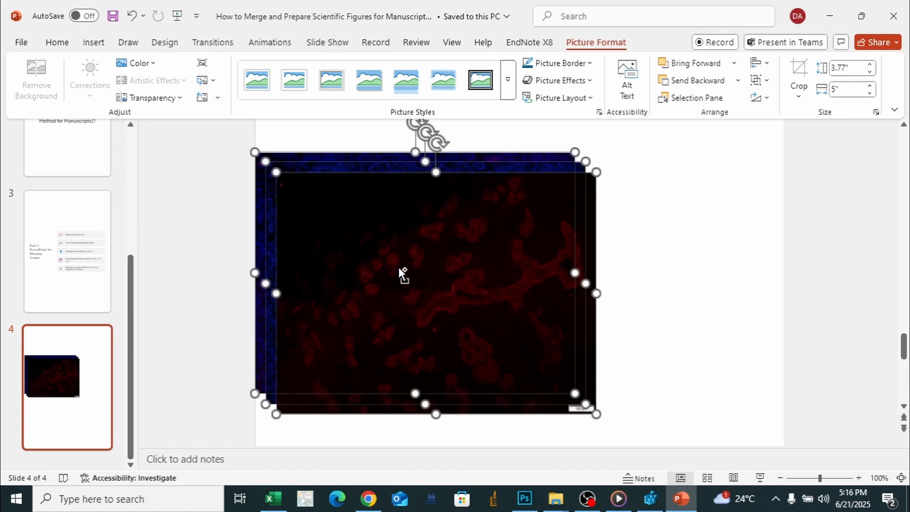
scroll(399, 268, down, 3)
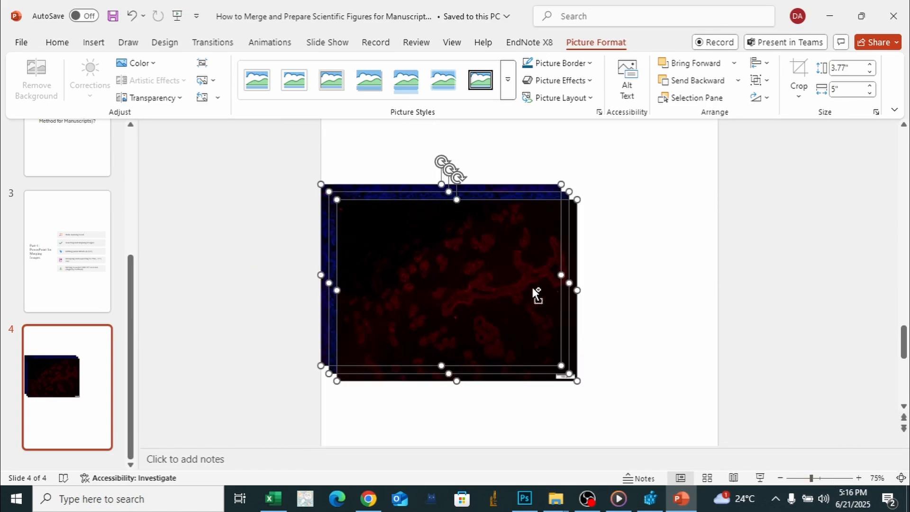
scroll(535, 285, up, 2)
scroll(535, 285, up, 1)
scroll(540, 296, down, 1)
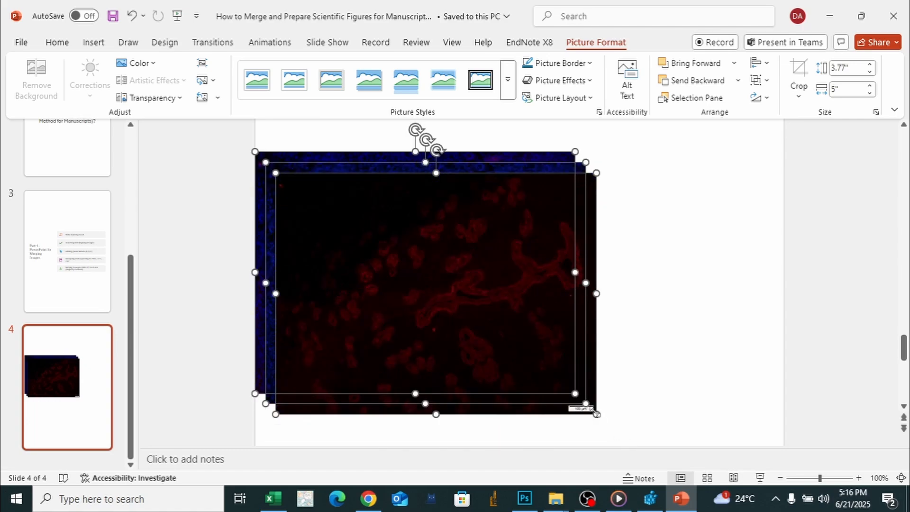
drag(598, 415, 494, 350)
scroll(662, 300, up, 1)
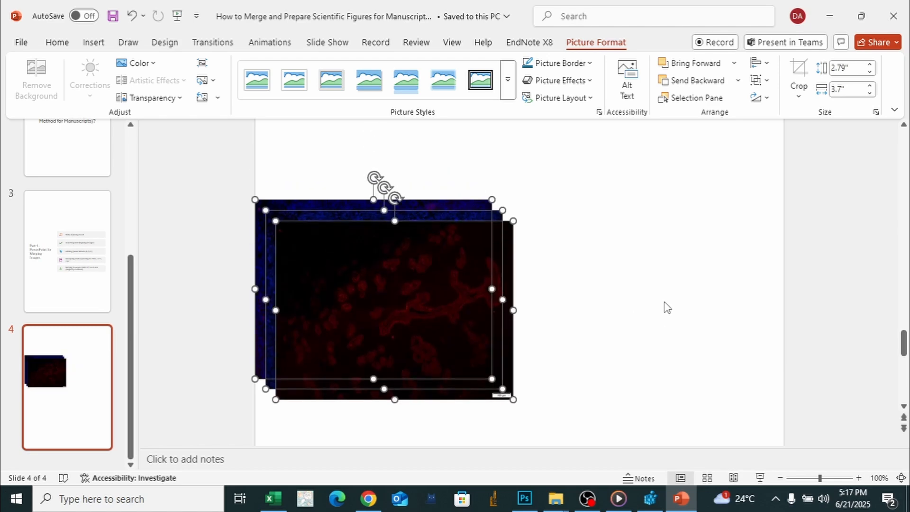
scroll(629, 331, up, 1)
scroll(734, 294, up, 4)
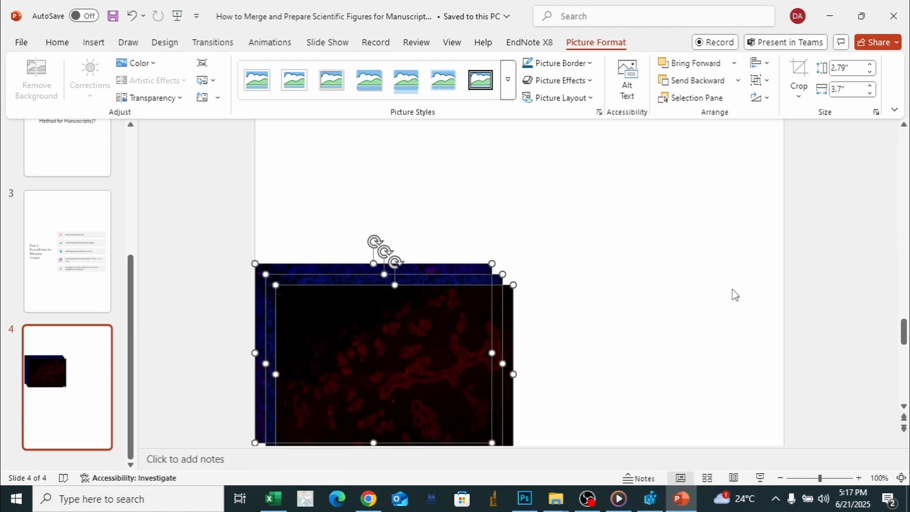
scroll(734, 294, down, 2)
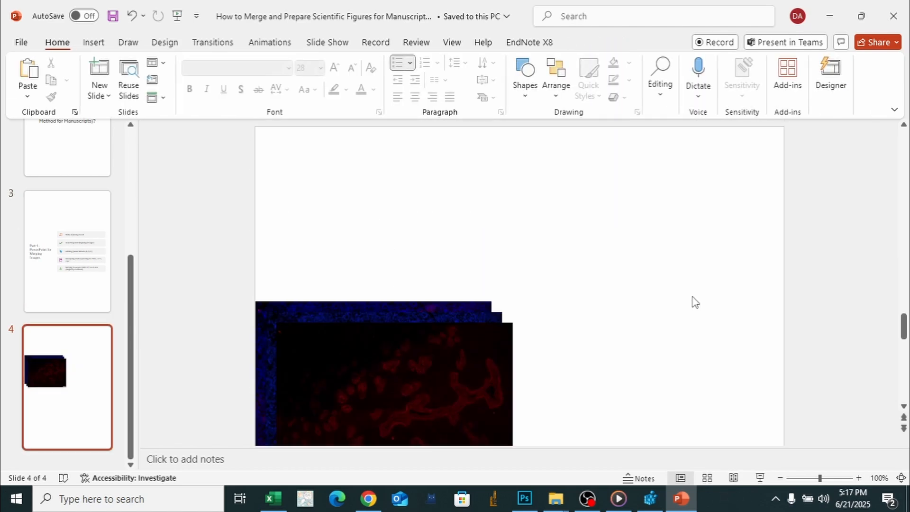
scroll(557, 416, down, 4)
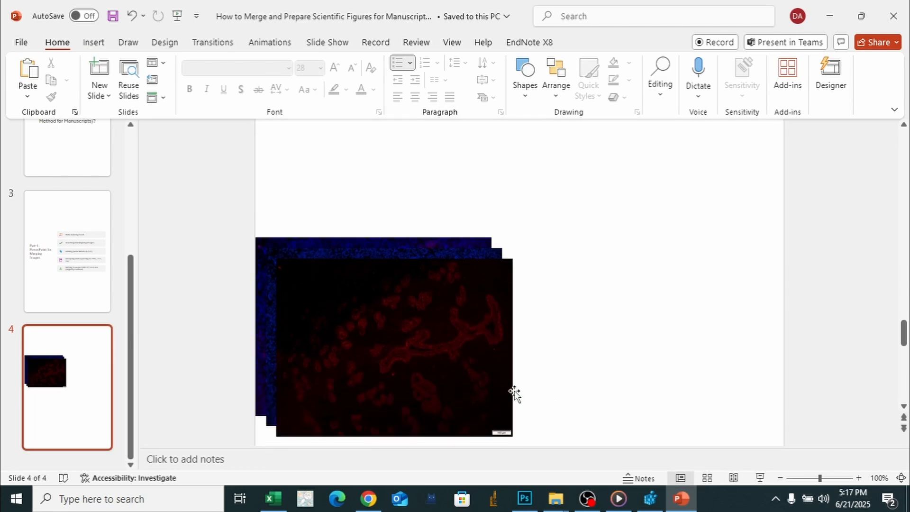
click(491, 405)
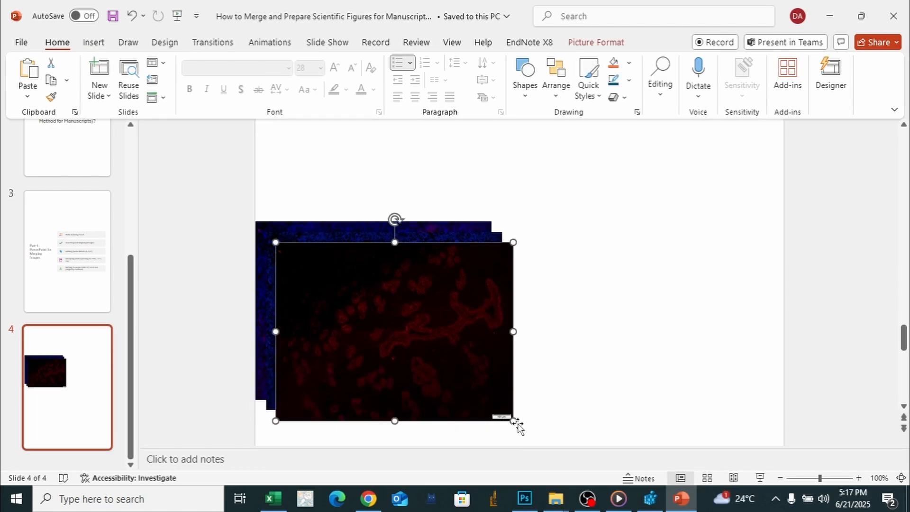
drag(515, 423, 512, 420)
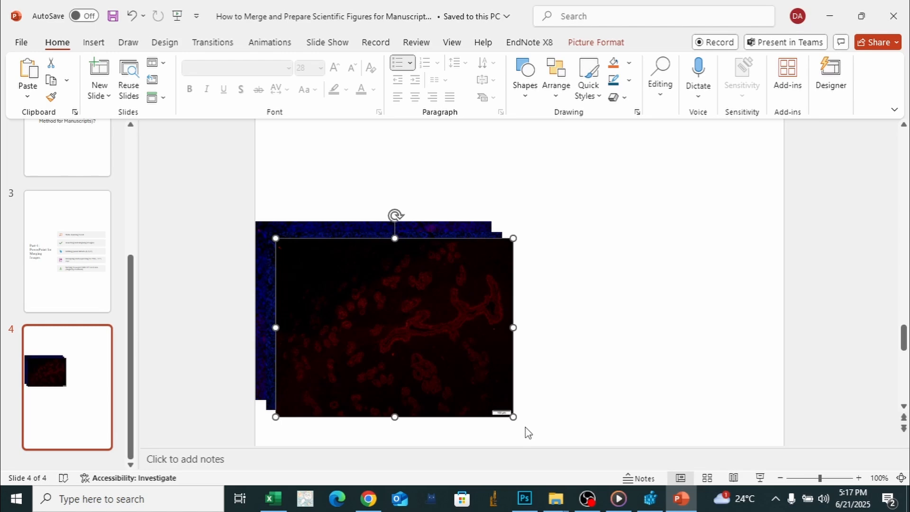
key(ctrl+z)
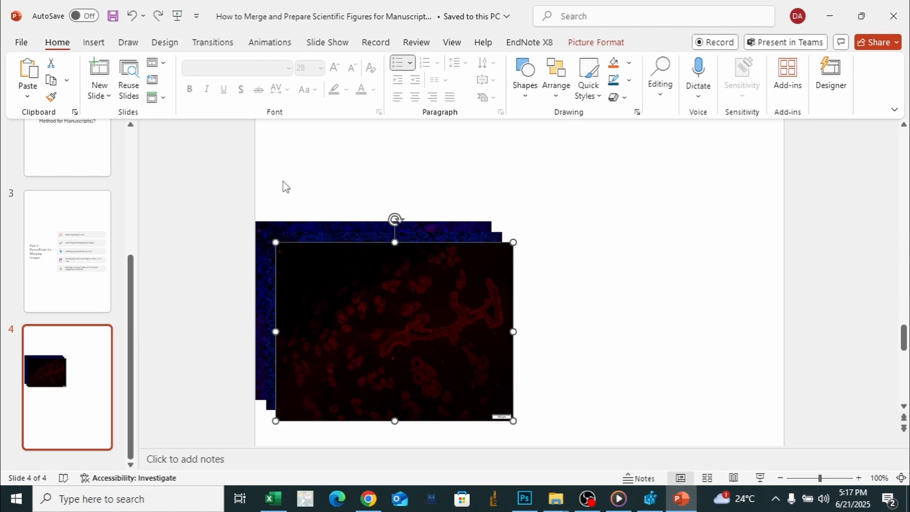
- Select all three pictures and reduce them together to about 3.03 inches wide and 2.28 inches high
drag(185, 180, 567, 431)
drag(514, 417, 484, 395)
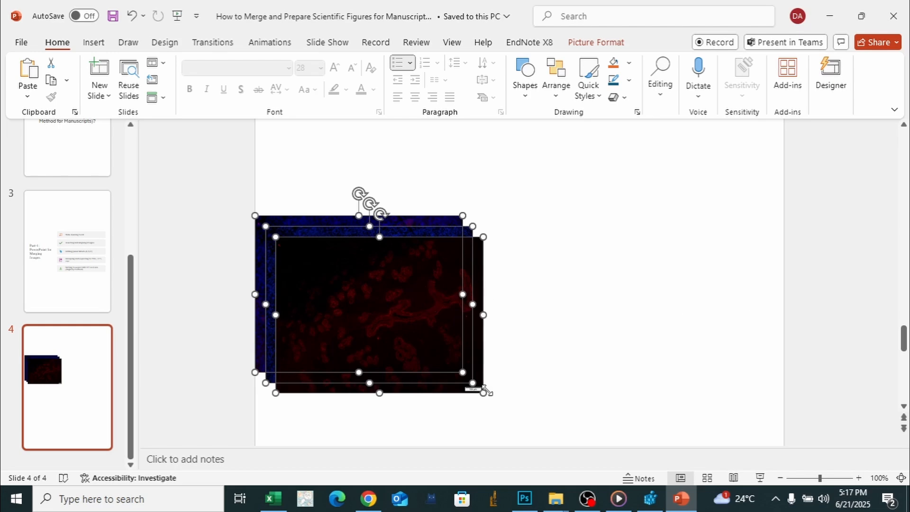
drag(483, 392, 449, 367)
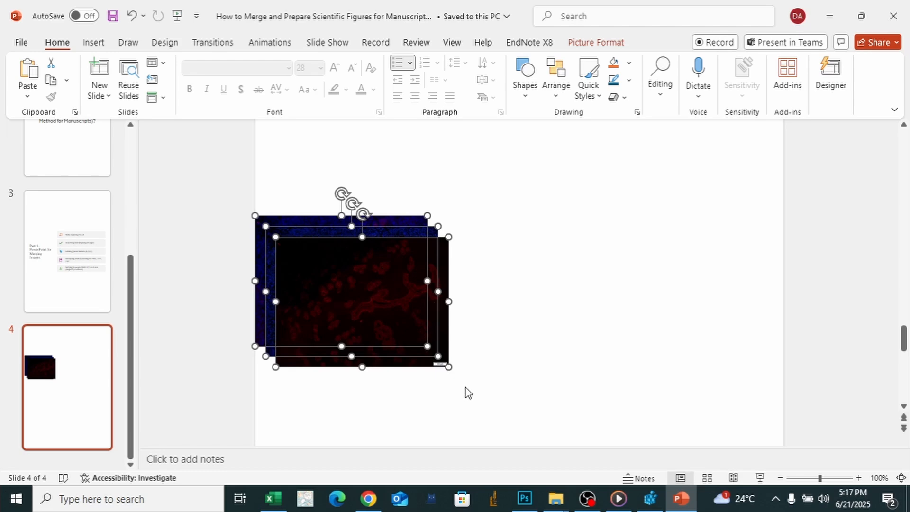
drag(448, 368, 470, 382)
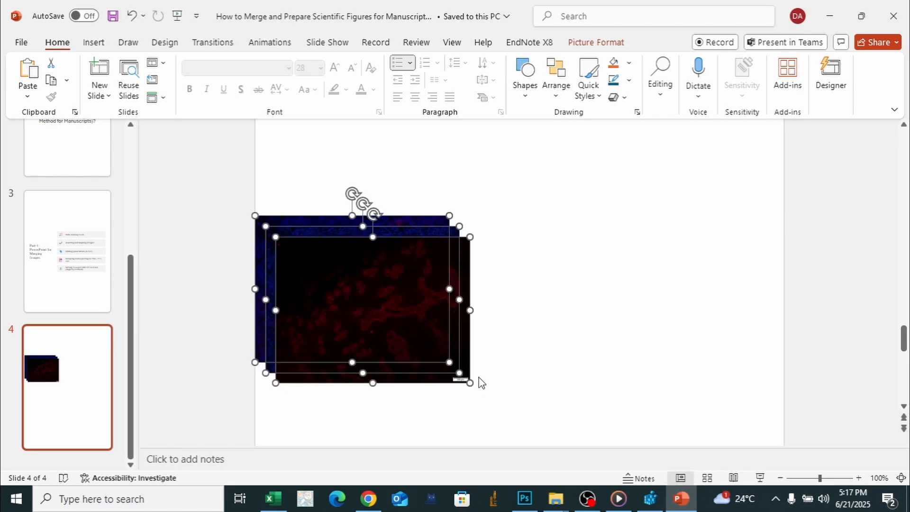
click(554, 322)
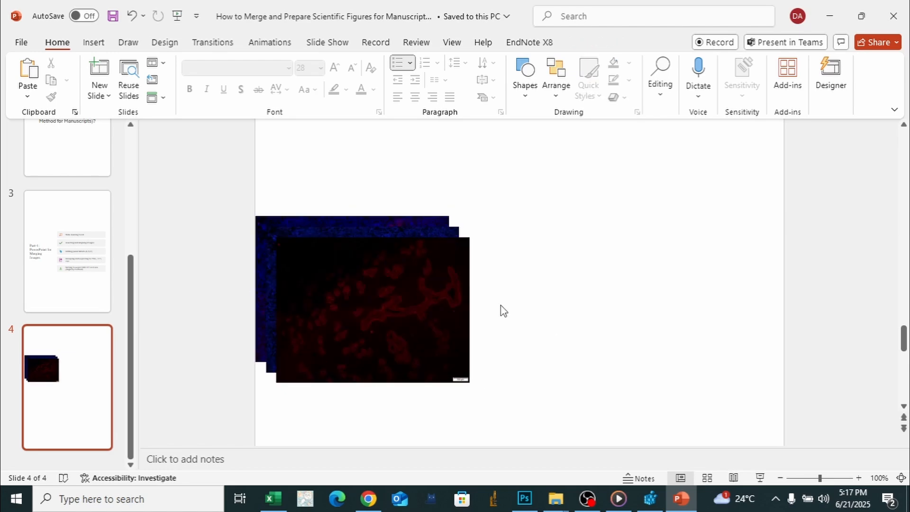
- Spread the stacked pictures across the page in the order blue, red, merged, with red adjoining the merged picture
drag(419, 309, 587, 304)
drag(379, 284, 766, 290)
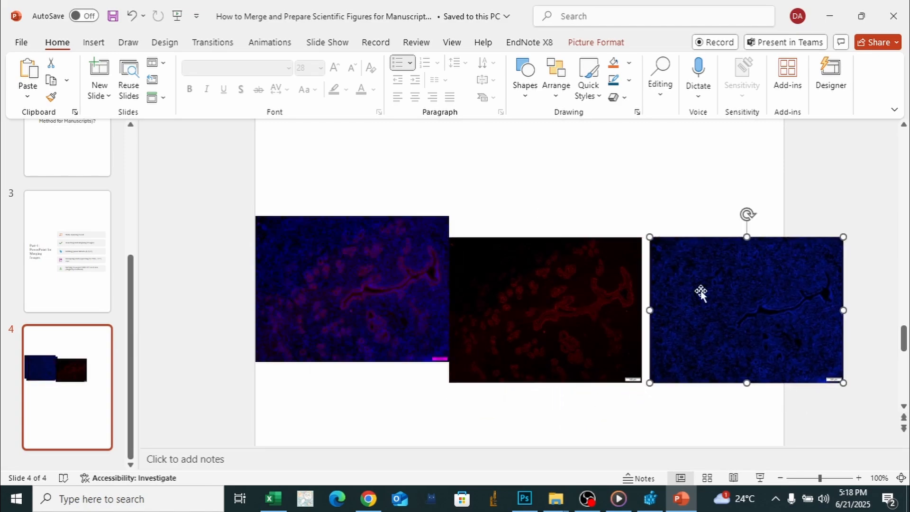
click(385, 271)
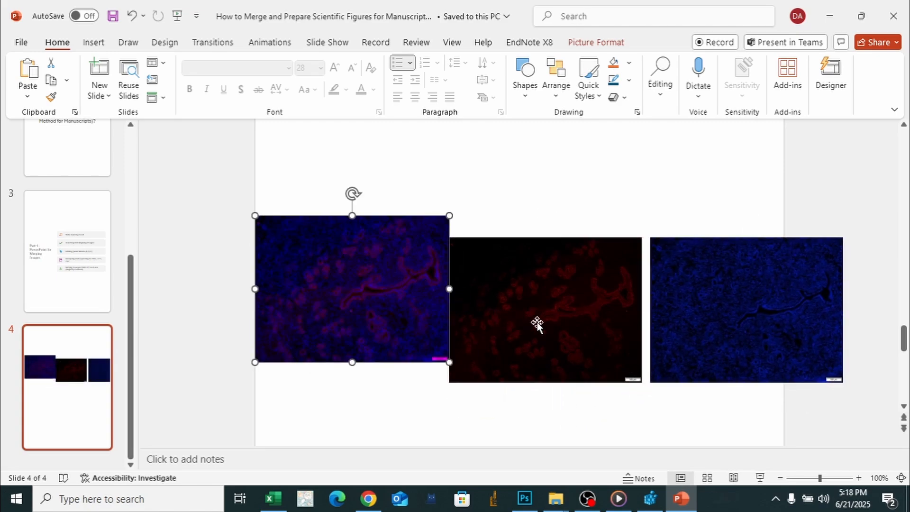
drag(449, 300, 717, 246)
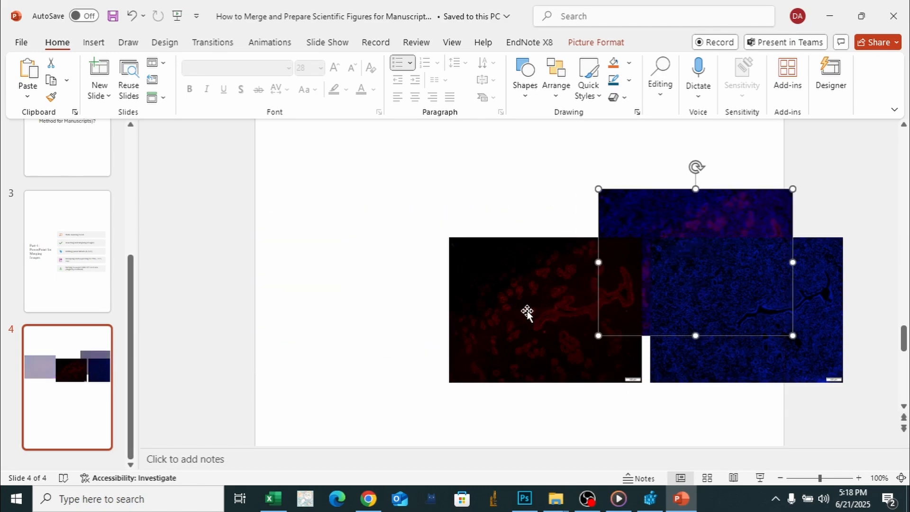
drag(712, 365, 318, 303)
drag(522, 351, 556, 314)
- Shrink the blue picture to about 2.83 by 2.13 inches and move the red picture over it
double_click(398, 307)
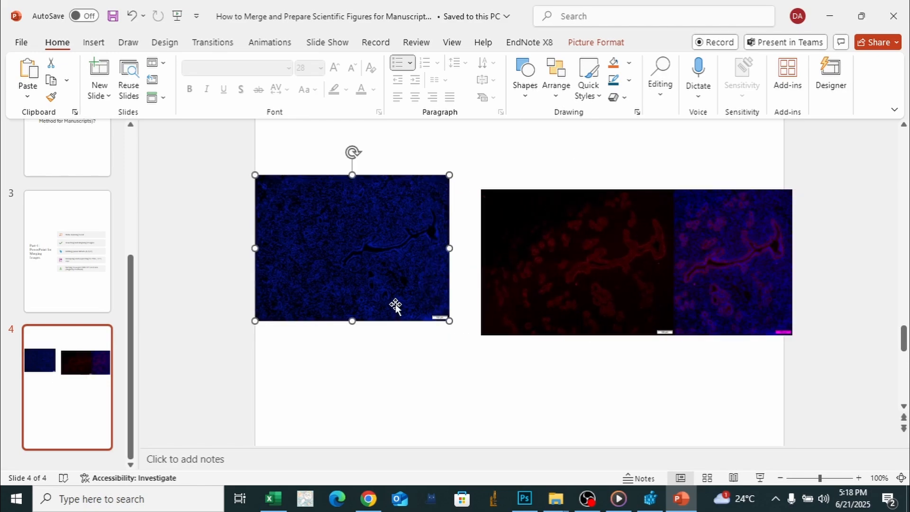
mouse_move(448, 321)
mouse_down()
mouse_move(398, 313)
mouse_move(436, 311)
mouse_up()
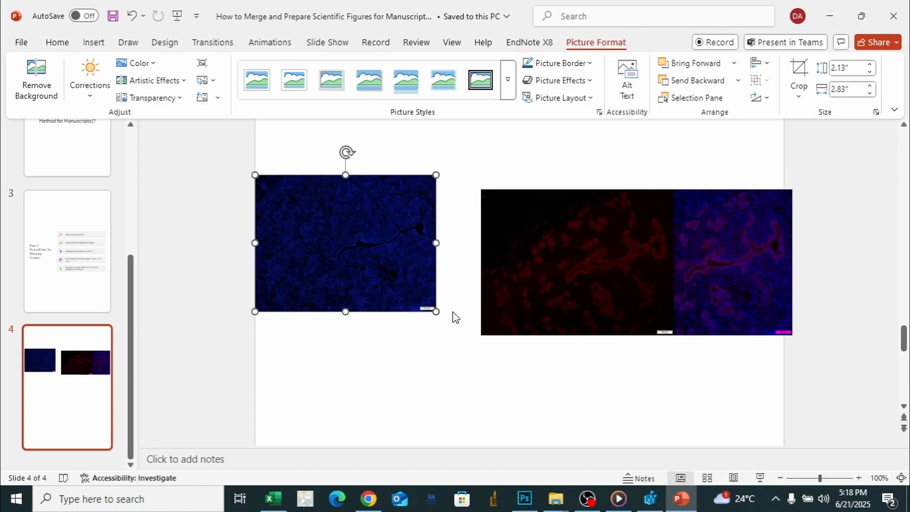
click(576, 311)
click(376, 263)
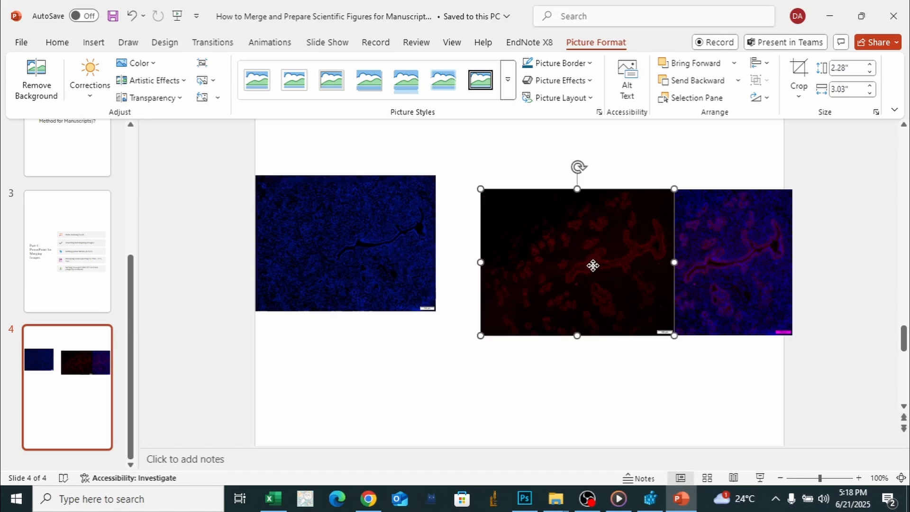
drag(593, 264, 368, 251)
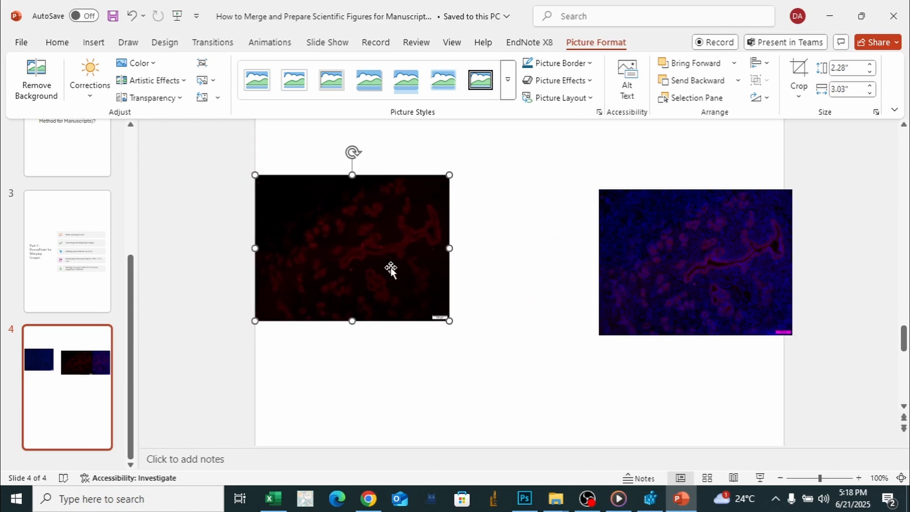
- Shrink the red picture to about 2.83 by 2.13 inches, then stack the merged picture over it and shrink it to the same size
drag(449, 320, 424, 315)
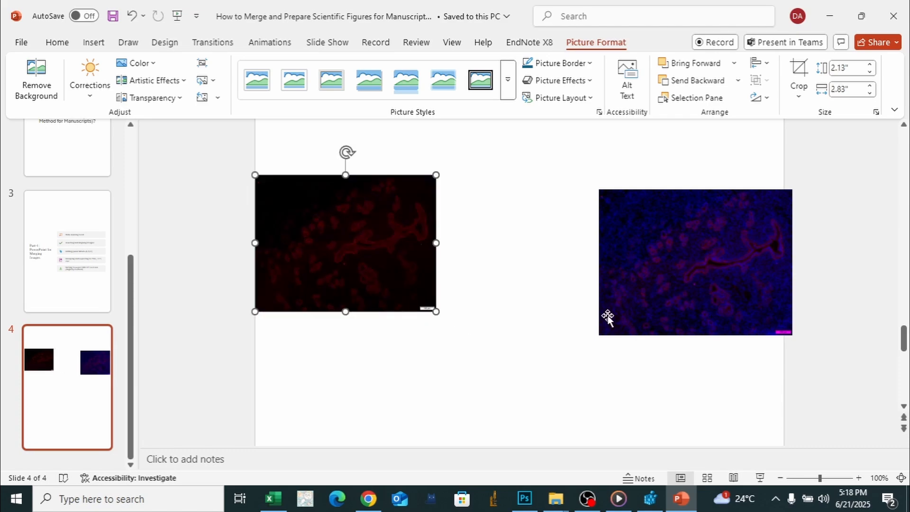
drag(744, 312, 401, 299)
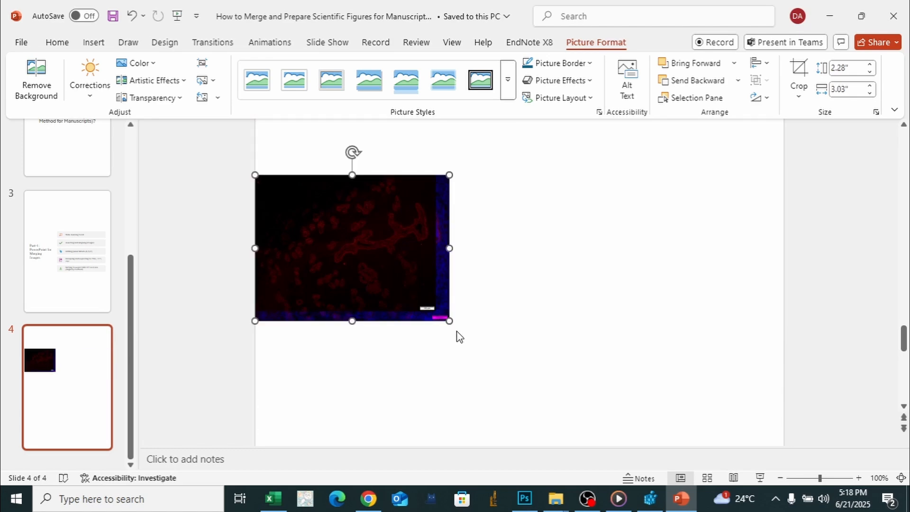
drag(447, 324, 433, 318)
drag(425, 311, 426, 312)
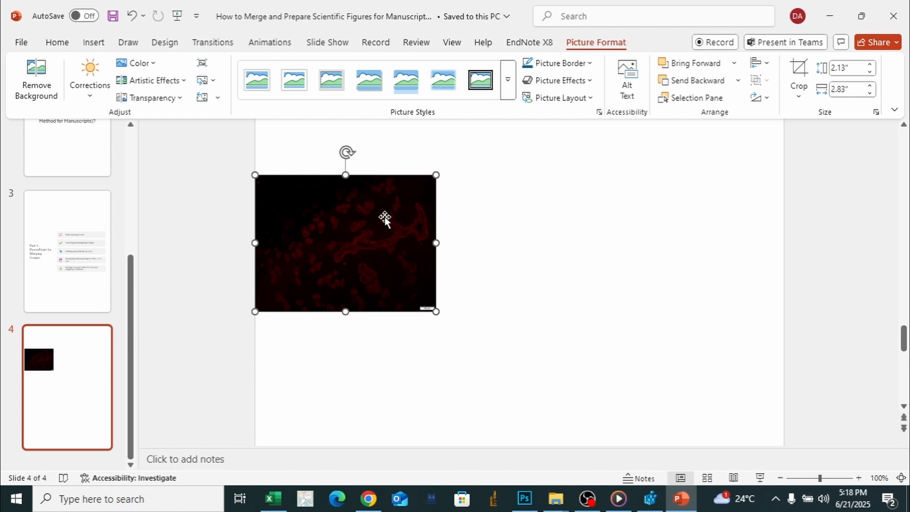
- Spread the stacked pictures into one aligned row across the page in the order blue, red, merged
drag(357, 207, 691, 218)
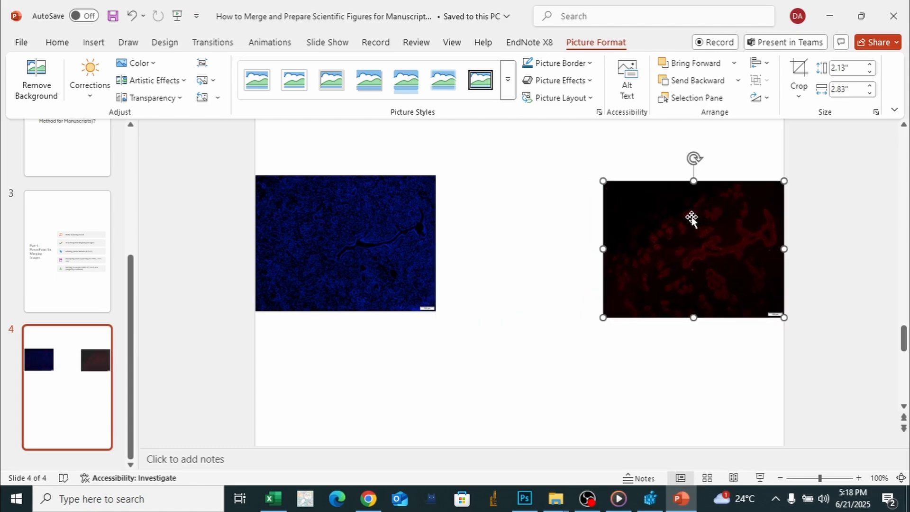
drag(422, 229, 728, 274)
click(719, 228)
drag(719, 228, 543, 222)
drag(697, 260, 752, 223)
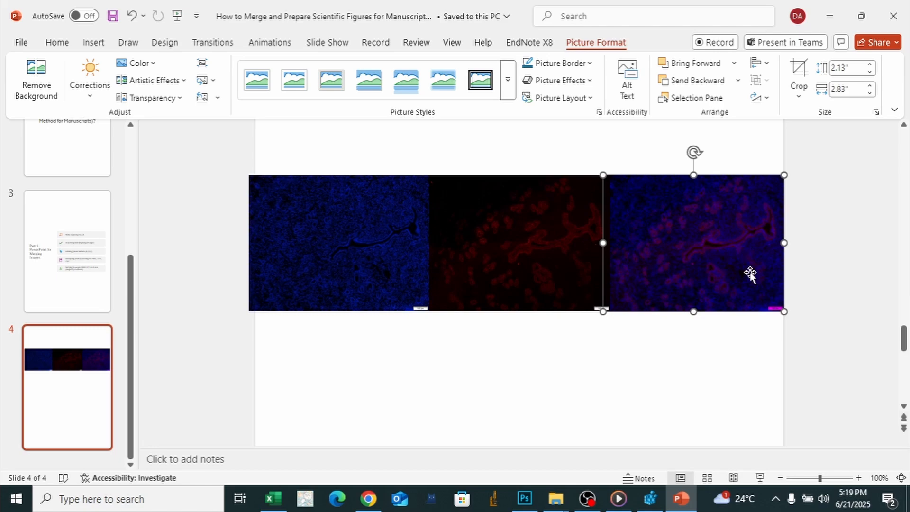
- Shrink the blue picture slightly, then stack the red and merged pictures over it and reduce each to match its size
click(373, 242)
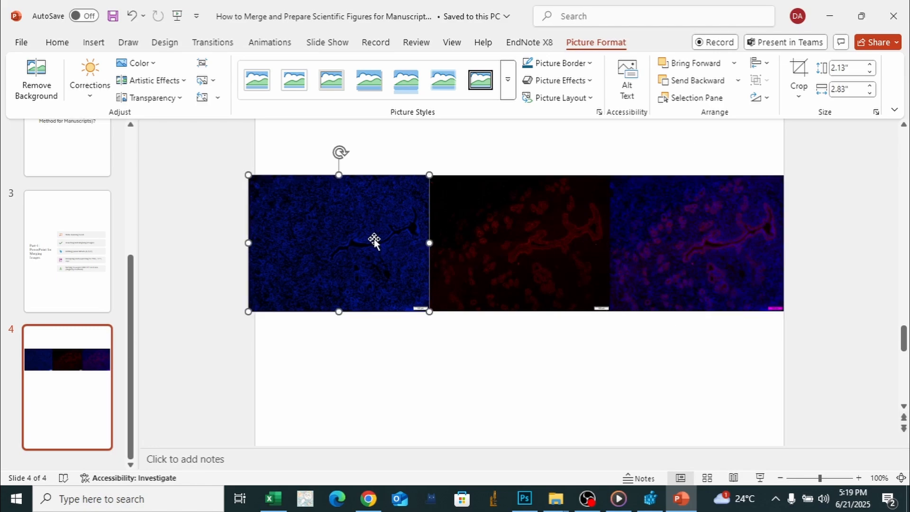
drag(429, 311, 423, 306)
drag(510, 268, 329, 262)
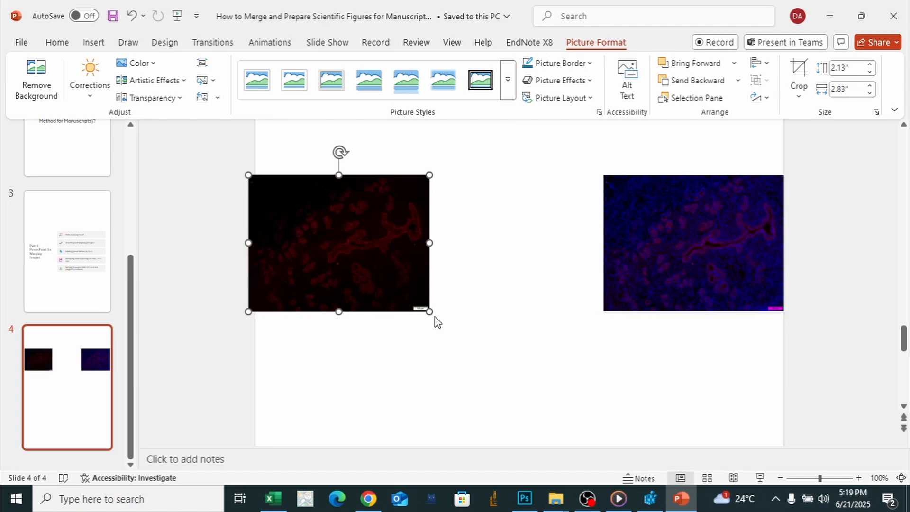
drag(742, 266, 391, 266)
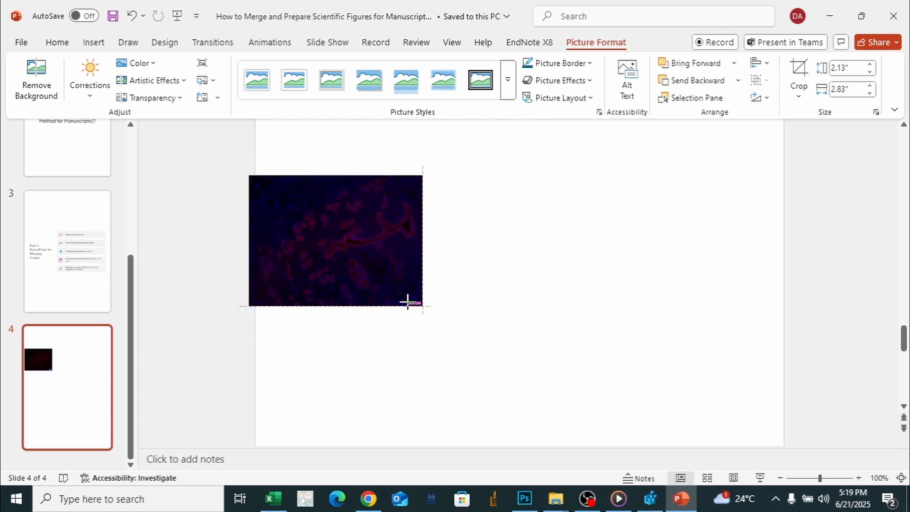
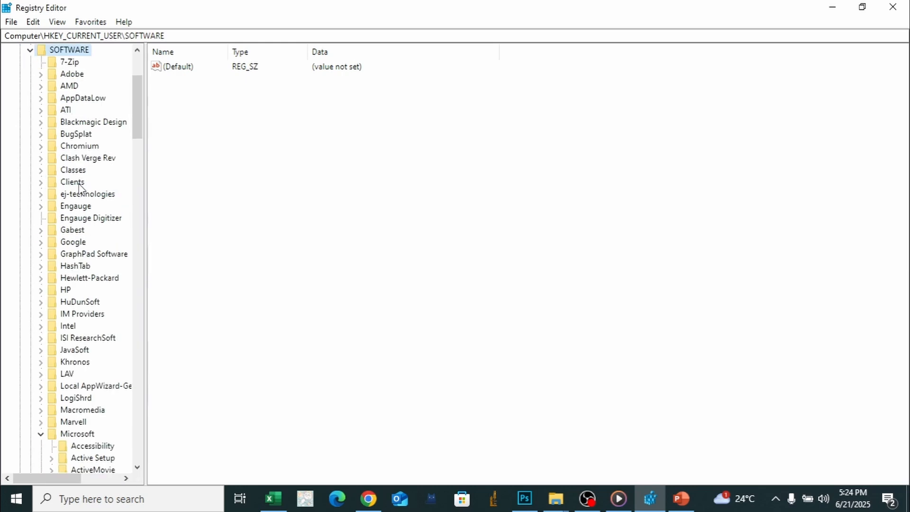
- Find the Office key under HKEY_CURRENT_USER\SOFTWARE\Microsoft, select it and collapse it
scroll(92, 206, down, 6)
scroll(93, 206, down, 3)
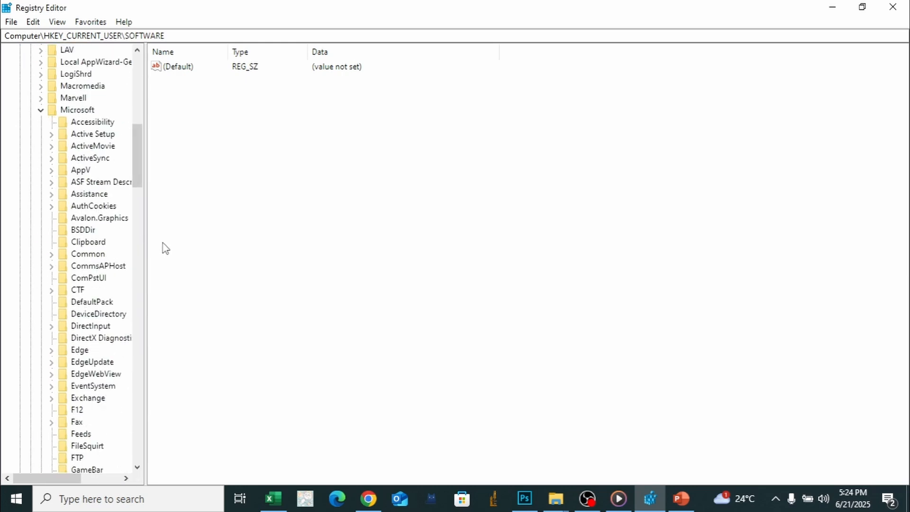
scroll(136, 261, down, 4)
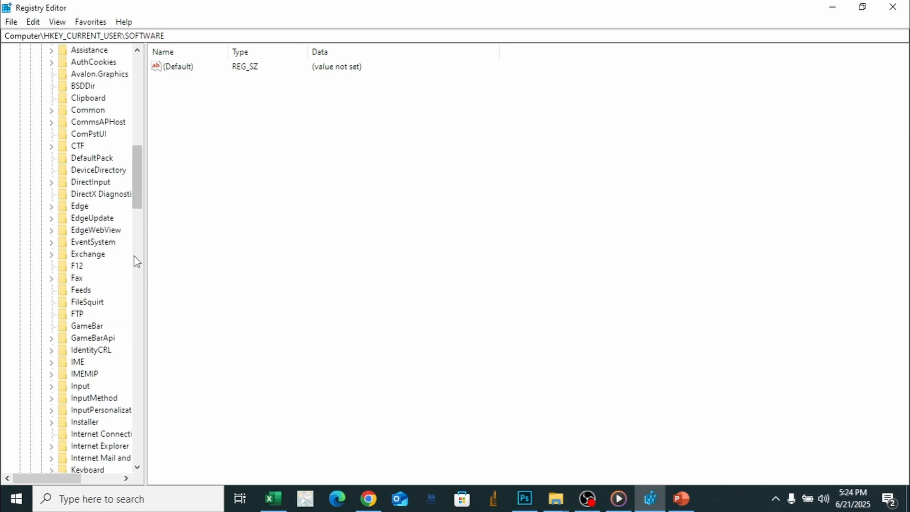
scroll(136, 261, down, 6)
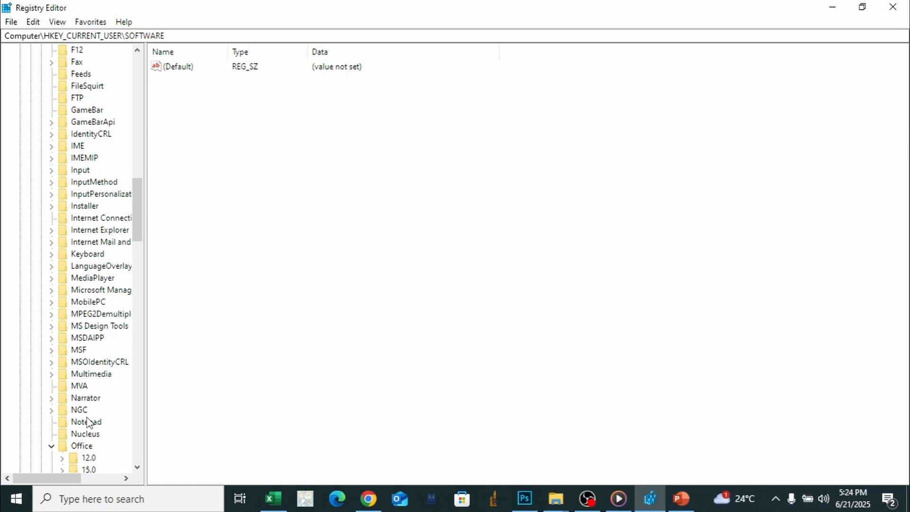
click(82, 447)
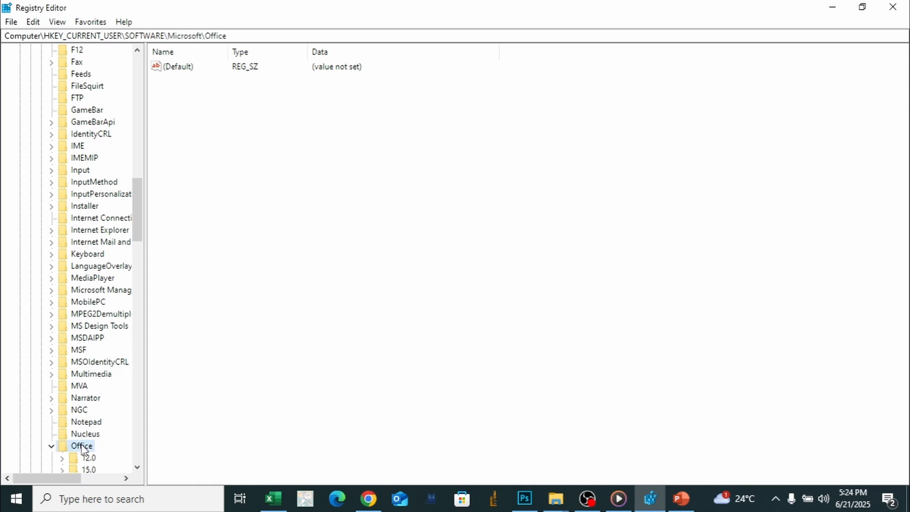
double_click(82, 447)
scroll(71, 429, up, 9)
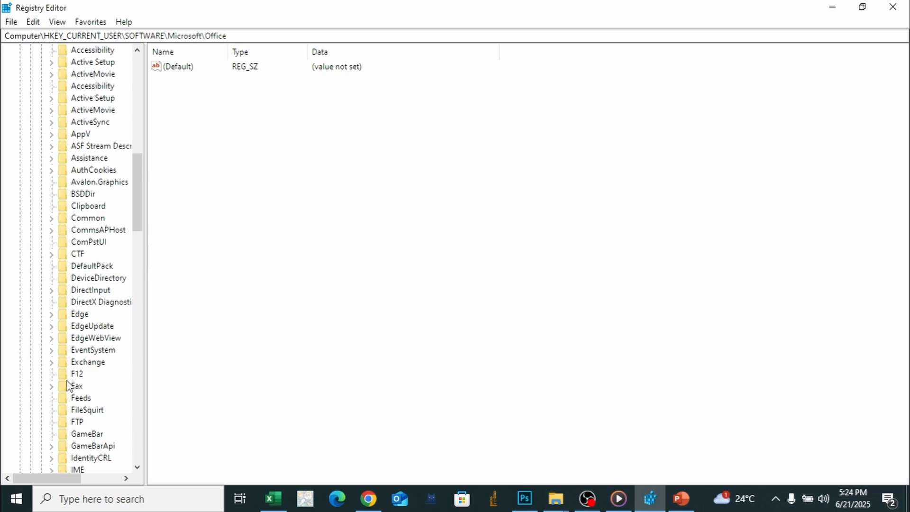
scroll(66, 385, up, 6)
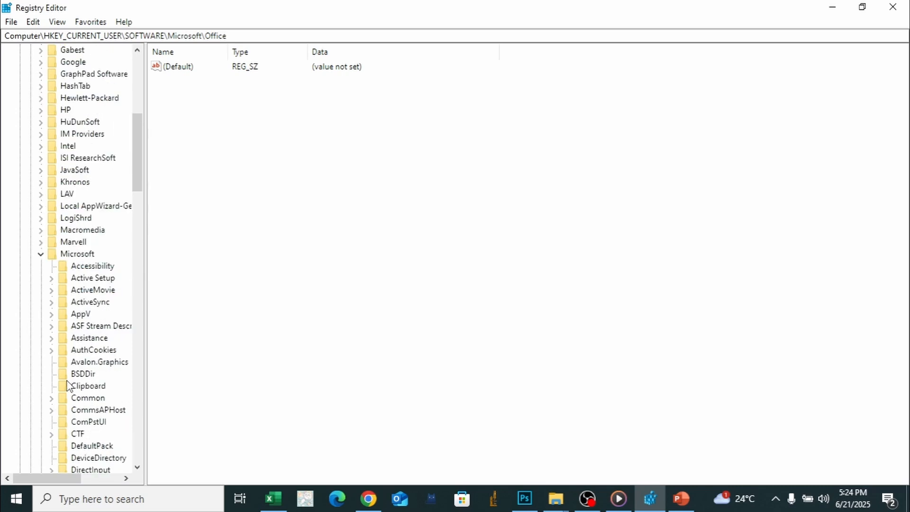
click(42, 255)
scroll(94, 328, down, 2)
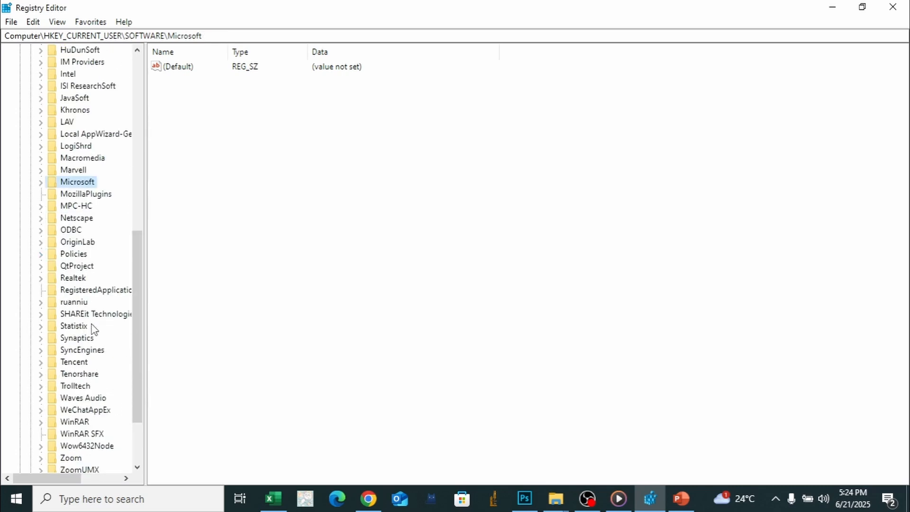
scroll(94, 328, down, 2)
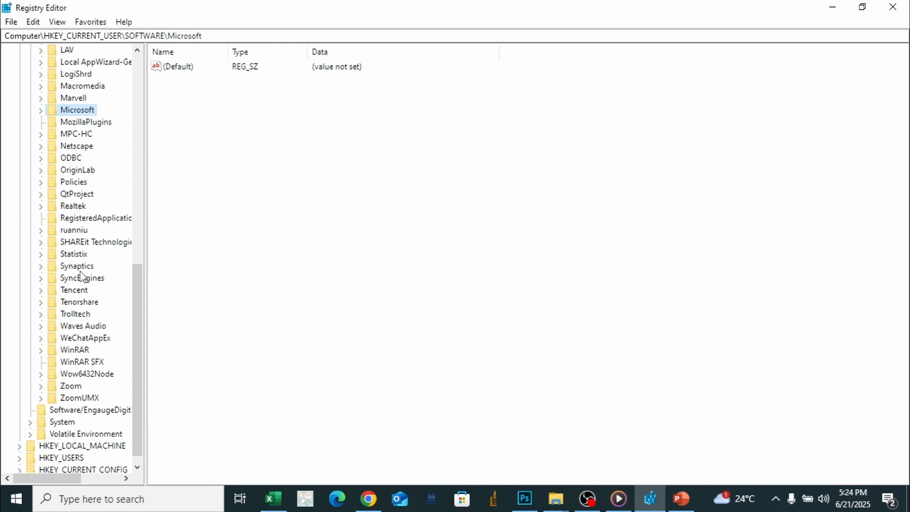
double_click(68, 113)
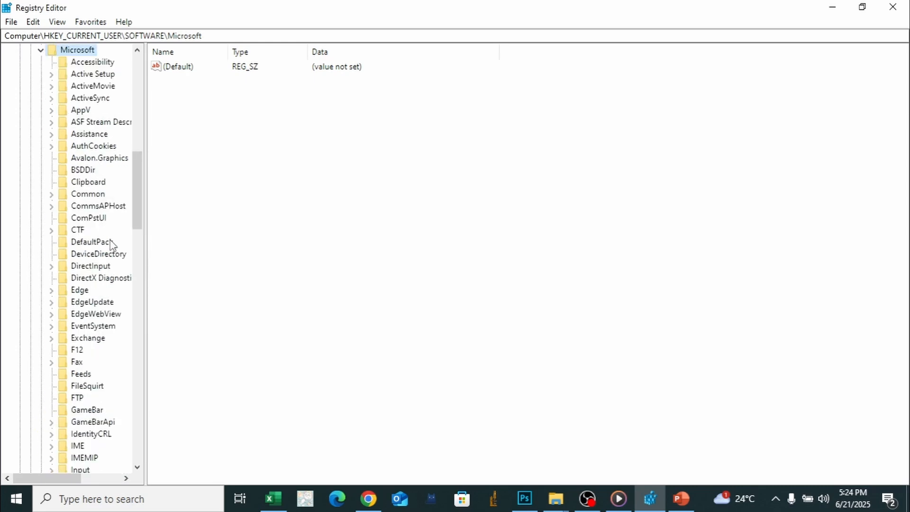
- Expand the Office key under Microsoft and select the PowerPoint key inside its 16.0 branch
scroll(110, 260, down, 4)
scroll(110, 270, down, 6)
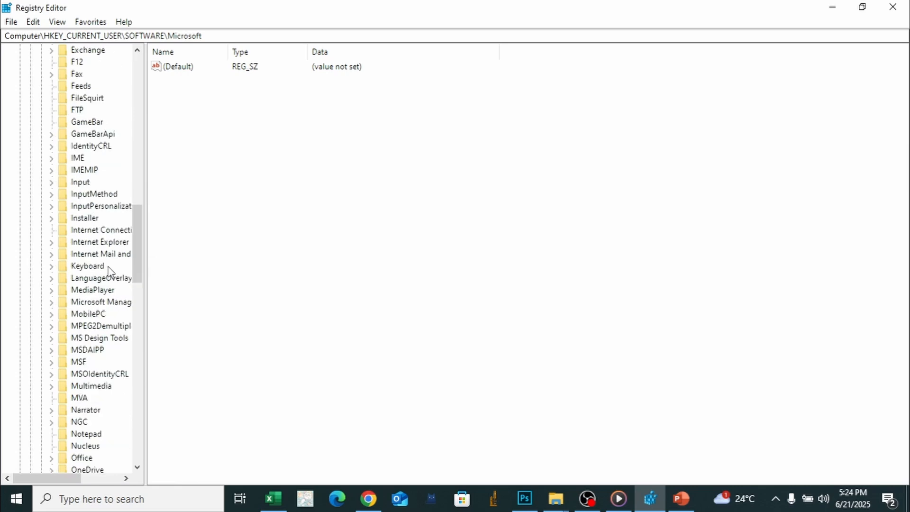
double_click(82, 386)
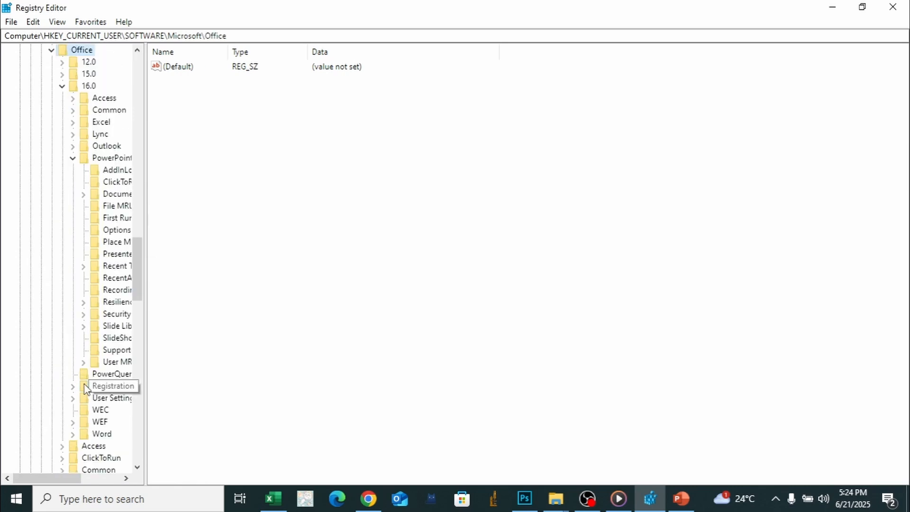
click(112, 385)
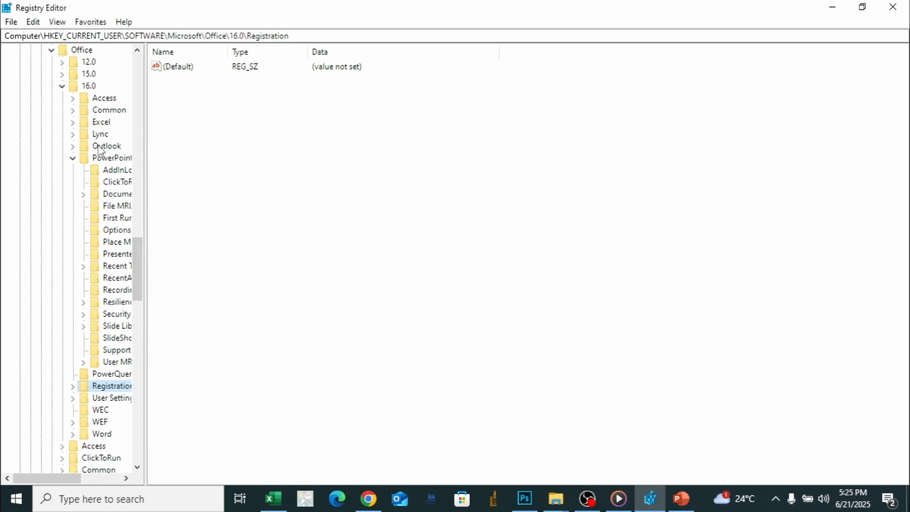
scroll(95, 130, up, 1)
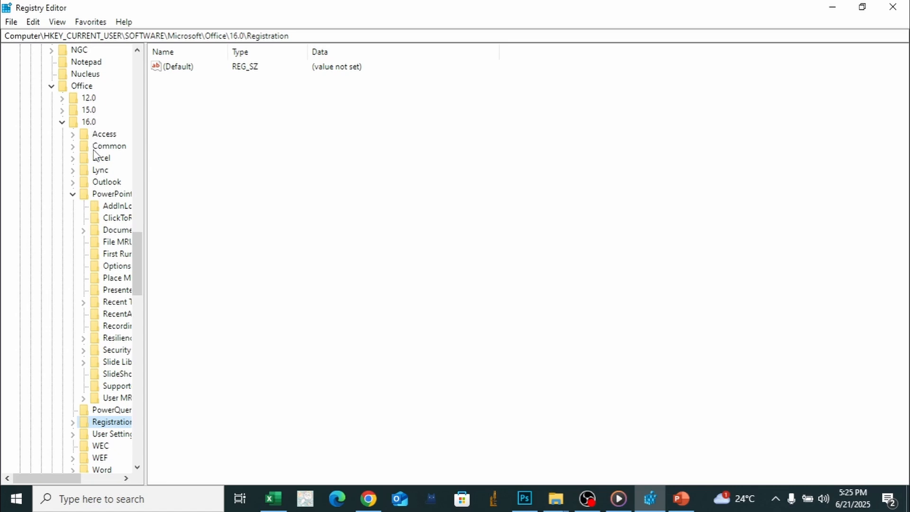
click(88, 123)
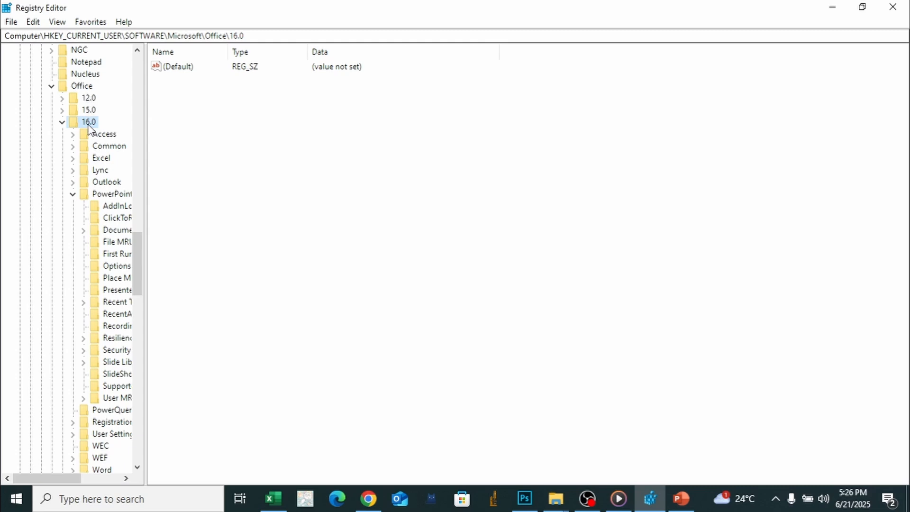
click(125, 194)
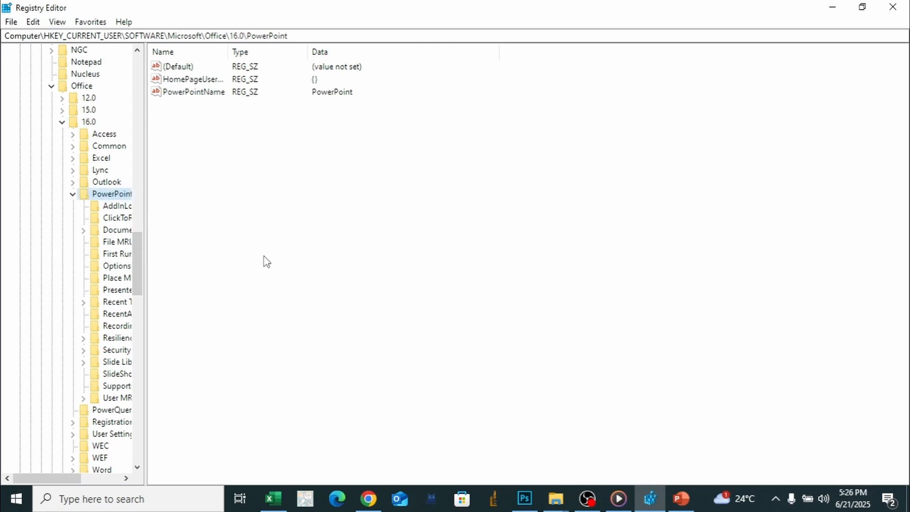
- Create a new key named "Image quality" under the PowerPoint key
right_click(119, 198)
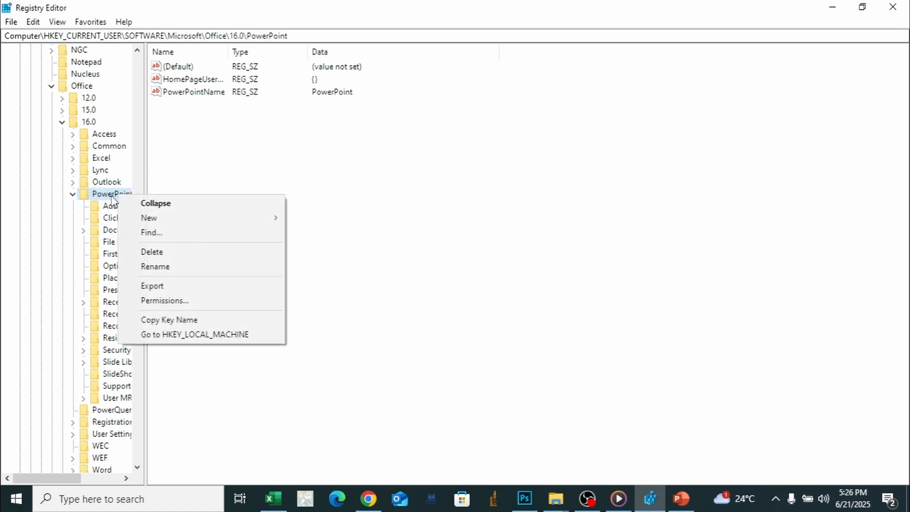
mouse_move(138, 217)
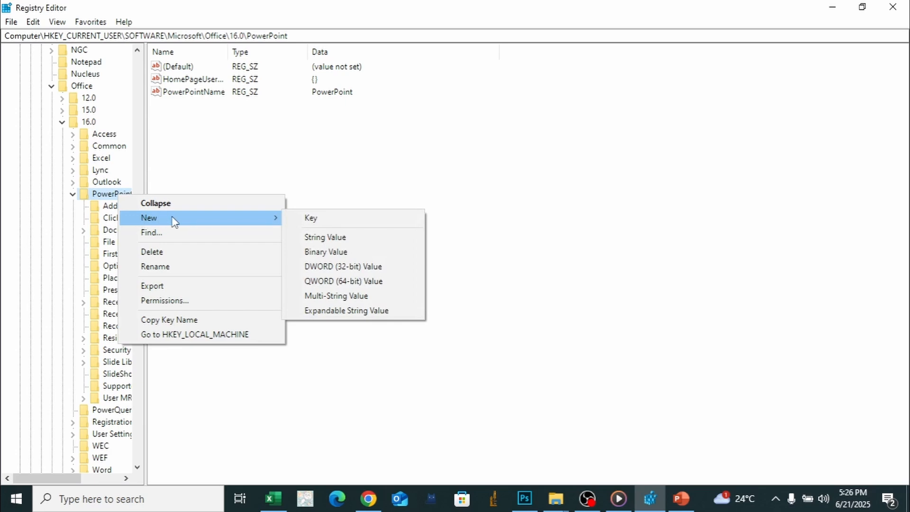
click(310, 223)
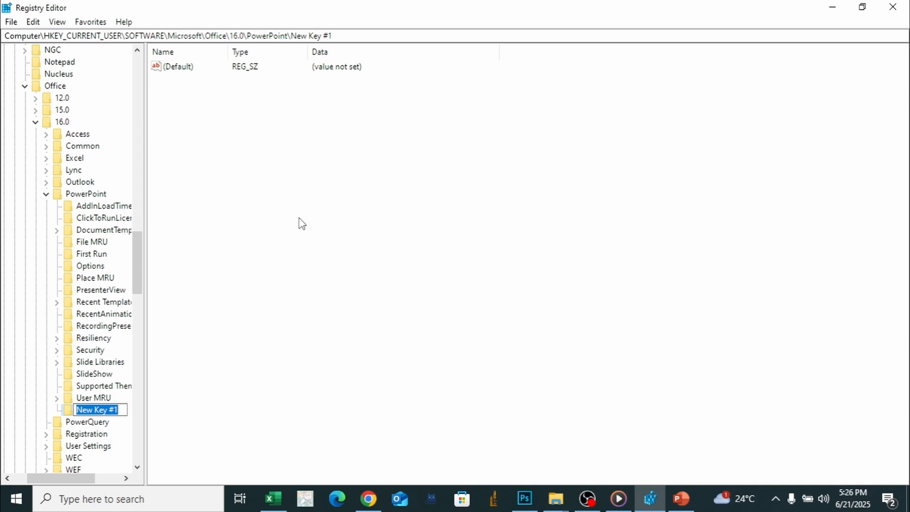
text(M)
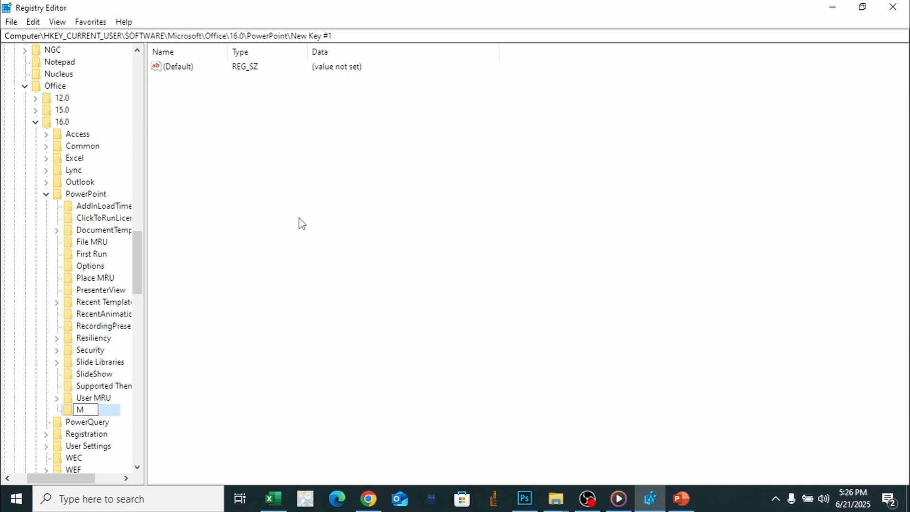
key(BackSpace)
text(IM)
key(BackSpace)
text(msg)
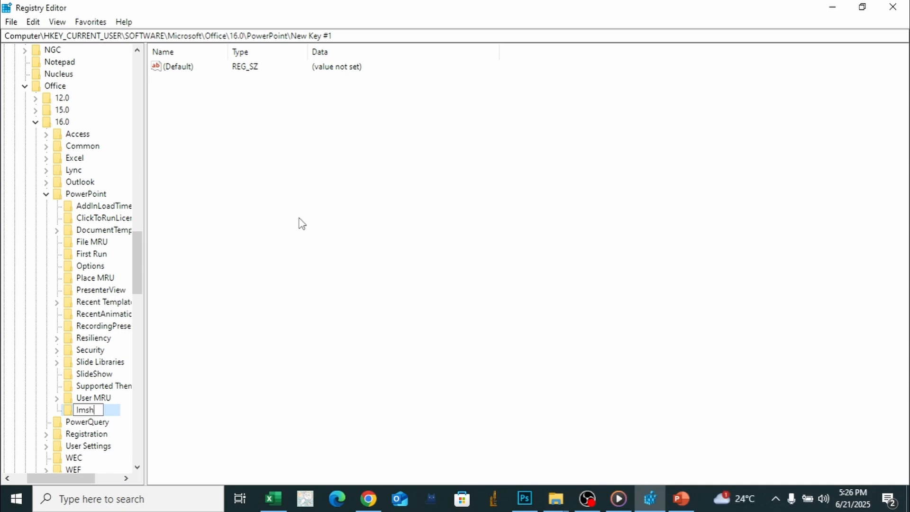
key(BackSpace)
key(BackSpace)
text(age quality)
key(Return)
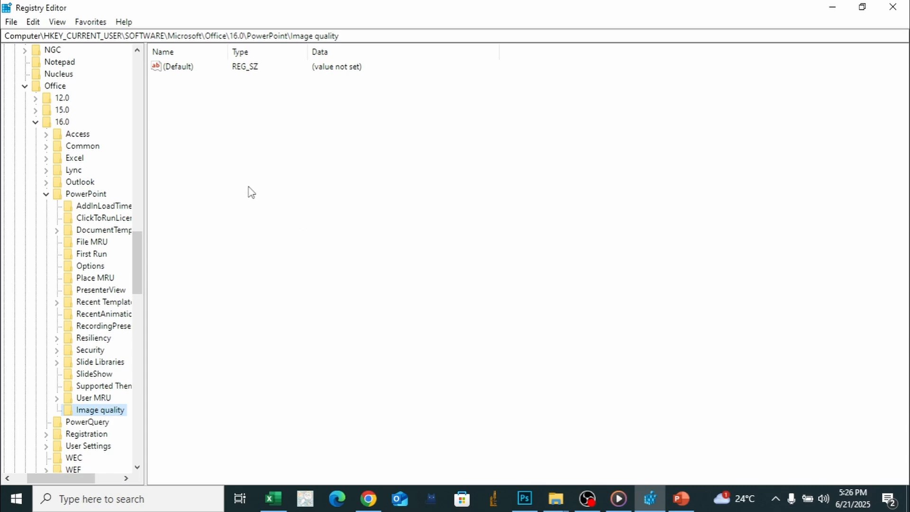
- Add a DWORD (32-bit) value named "Resolution" to the Image quality key
right_click(112, 414)
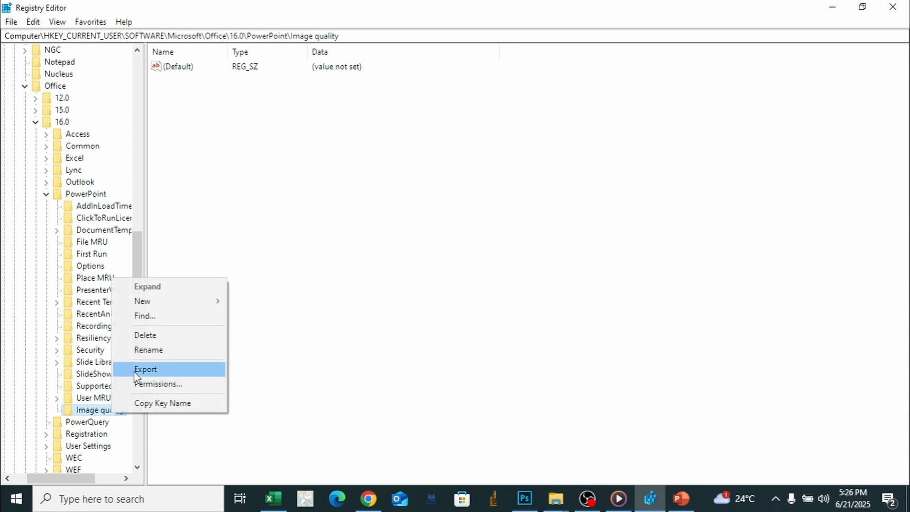
mouse_move(144, 305)
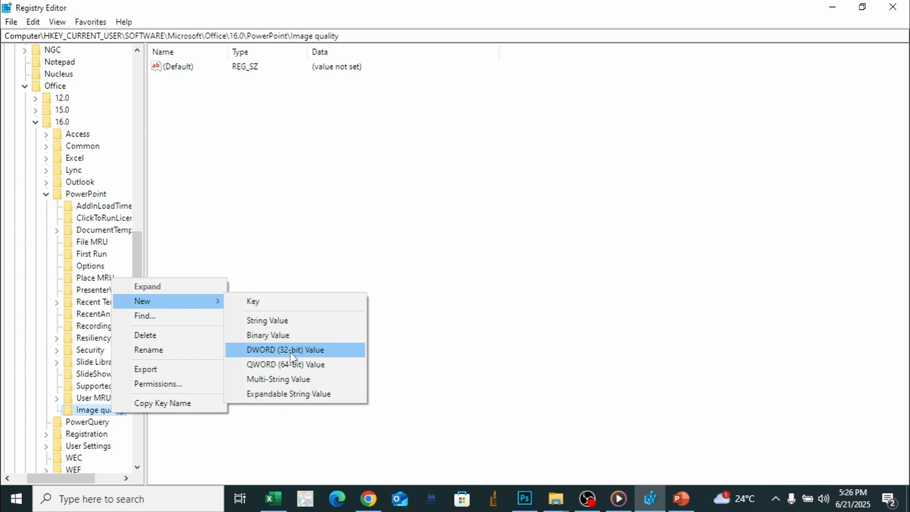
click(290, 351)
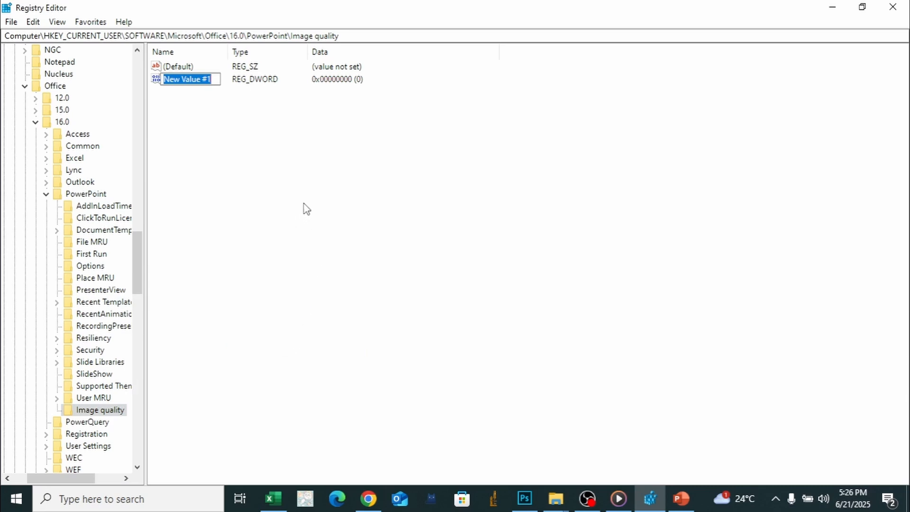
text(Re)
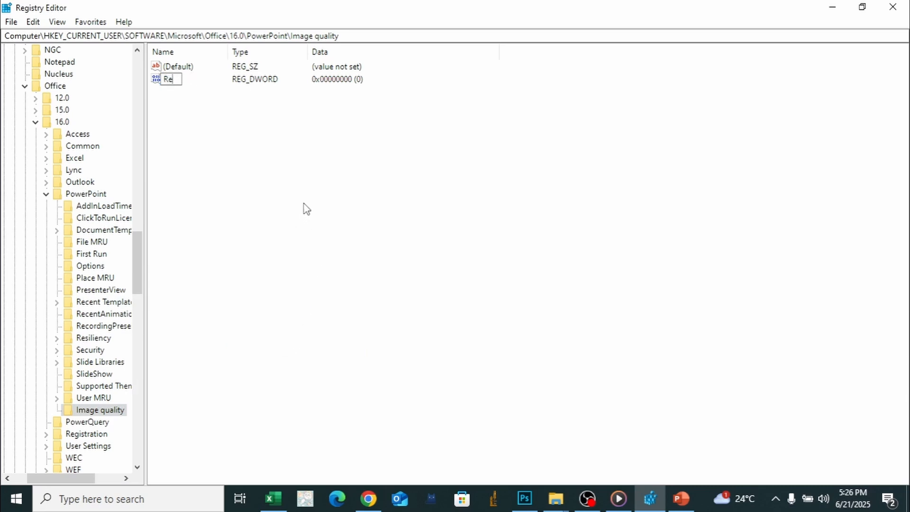
text(solution)
key(Return)
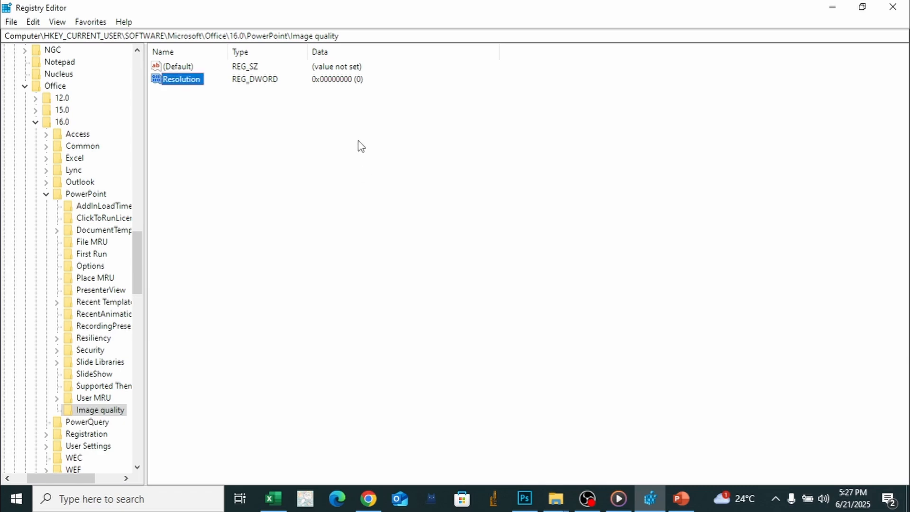
- Set the Resolution value's data to 300 in decimal base and close the Registry Editor
right_click(190, 79)
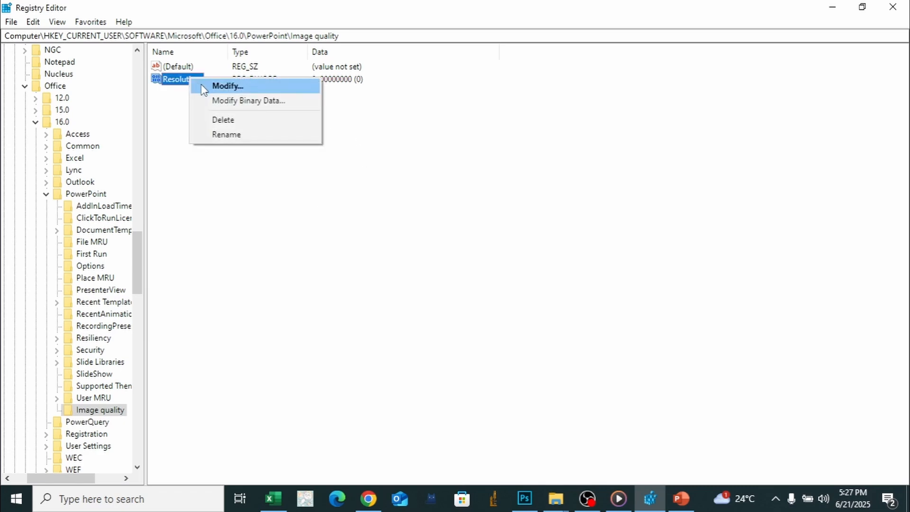
click(203, 86)
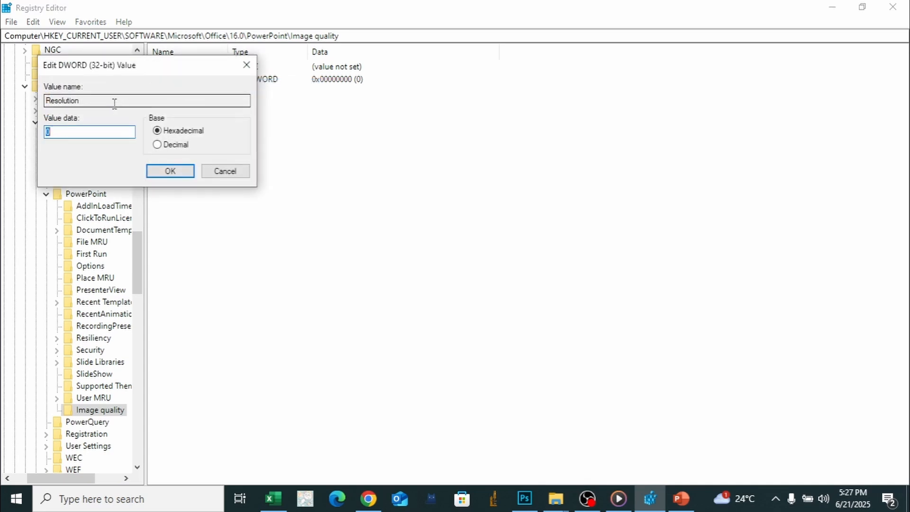
click(158, 145)
double_click(88, 129)
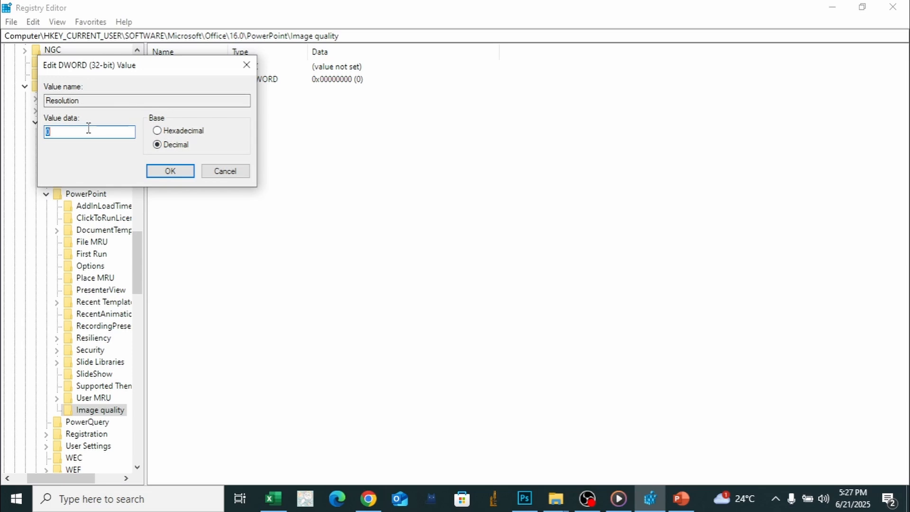
key(BackSpace)
text(300)
click(172, 171)
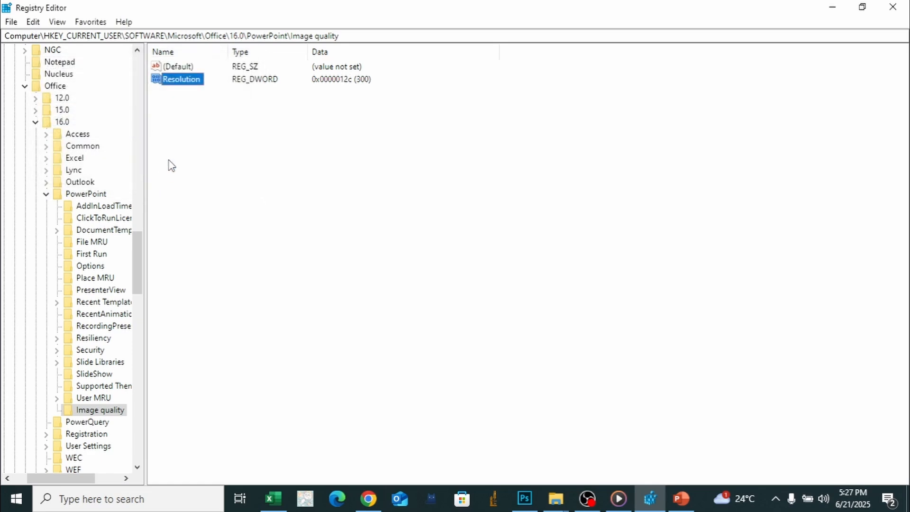
click(904, 7)
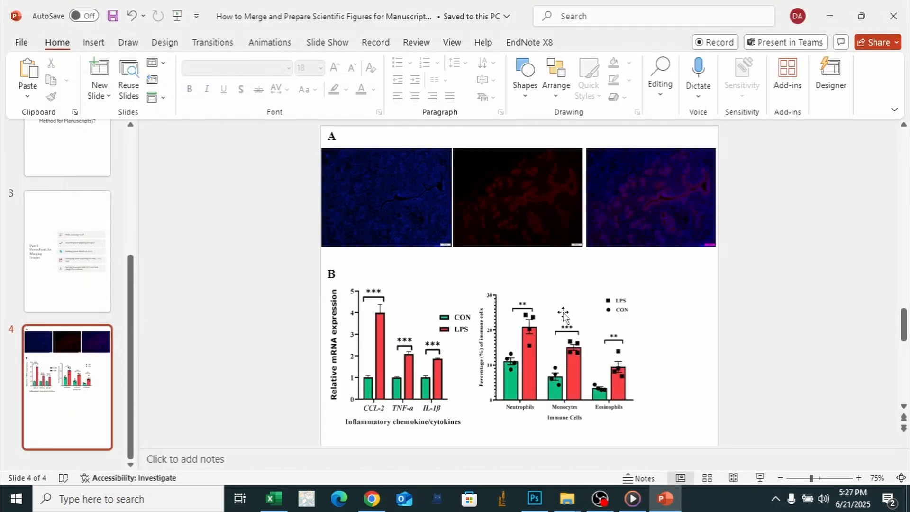
- Start exporting the PowerPoint presentation with its file type changed to PNG Portable Network Graphics
click(21, 42)
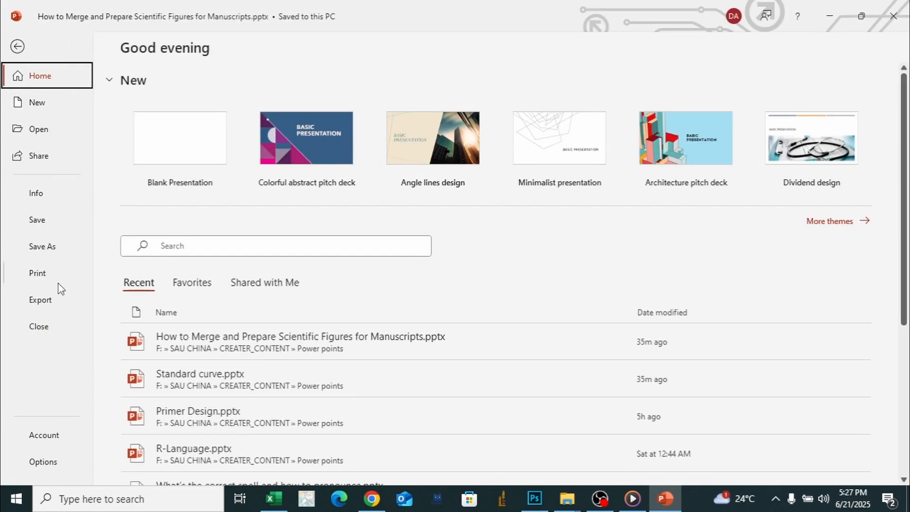
click(58, 302)
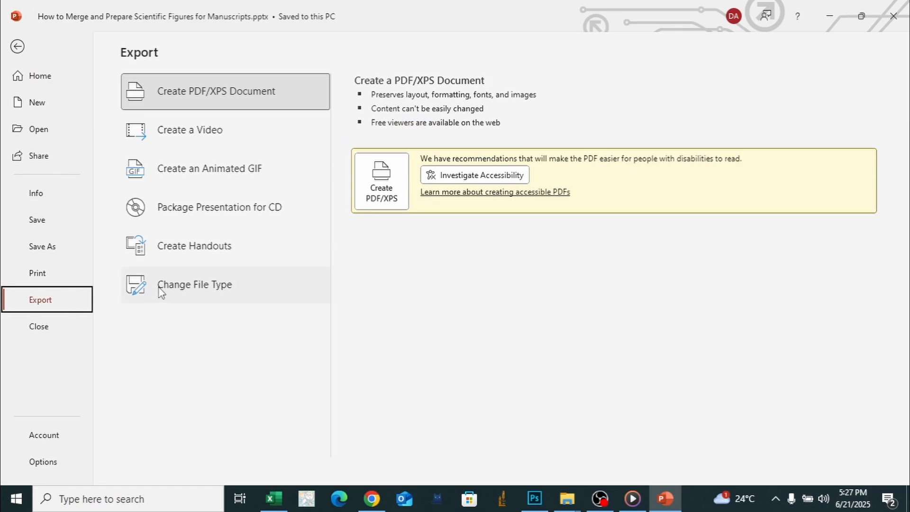
click(182, 296)
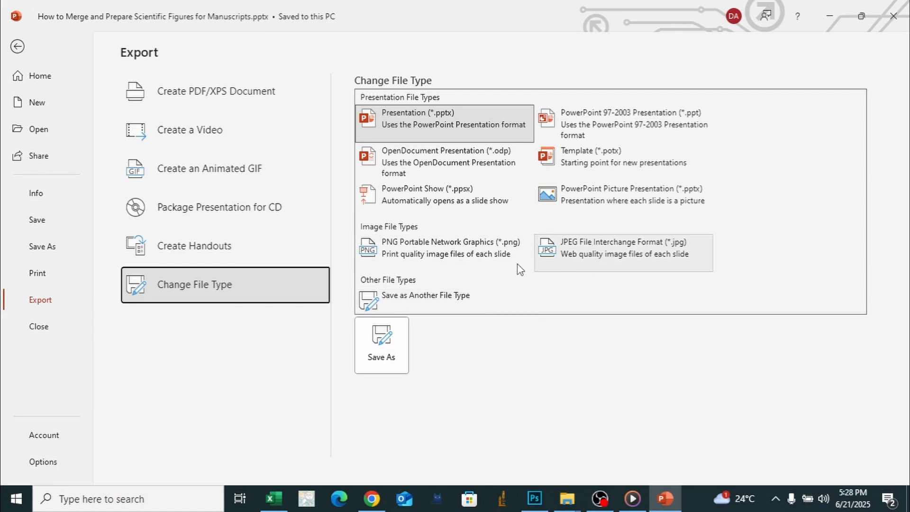
double_click(414, 262)
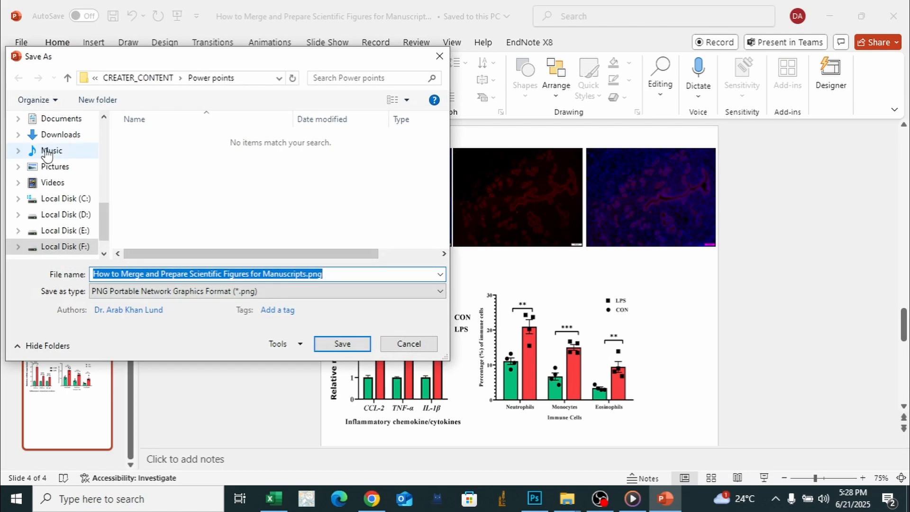
- Save the PNG export in the Picture merging folder on the Desktop, keeping the suggested file name
scroll(61, 166, up, 3)
click(68, 179)
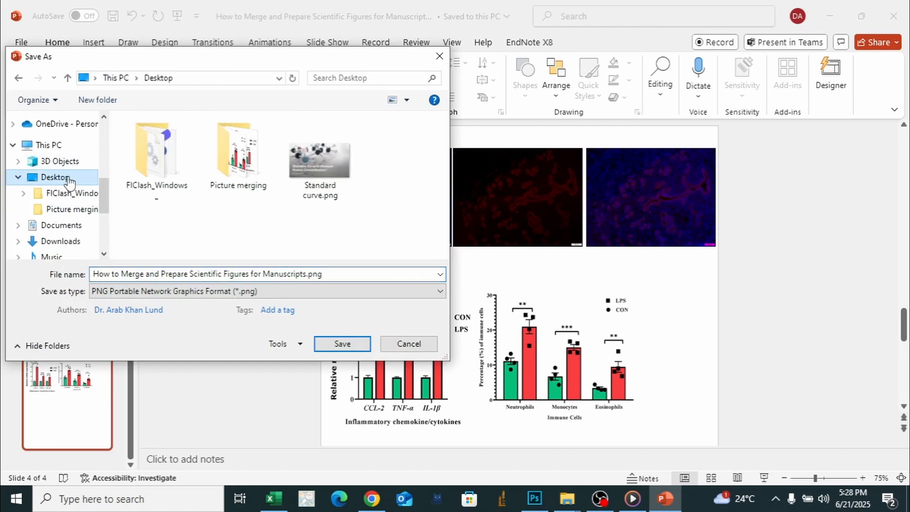
click(260, 157)
double_click(259, 157)
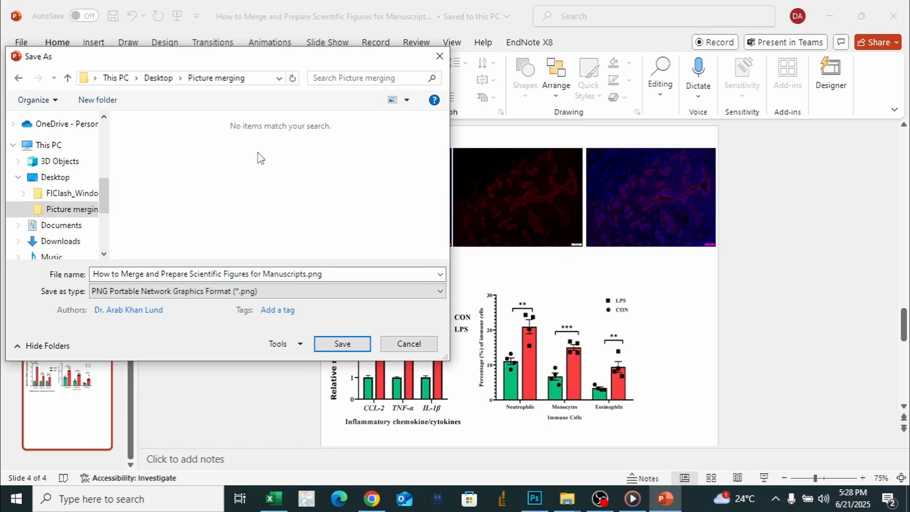
click(342, 344)
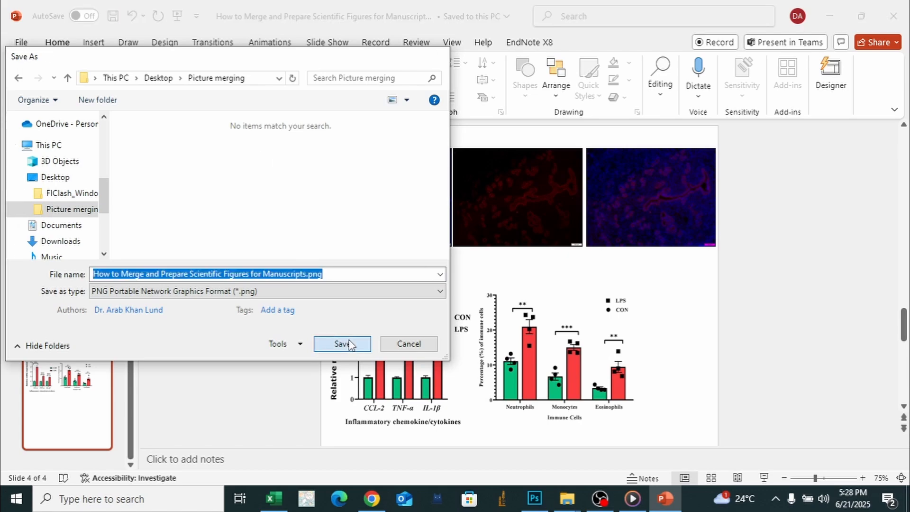